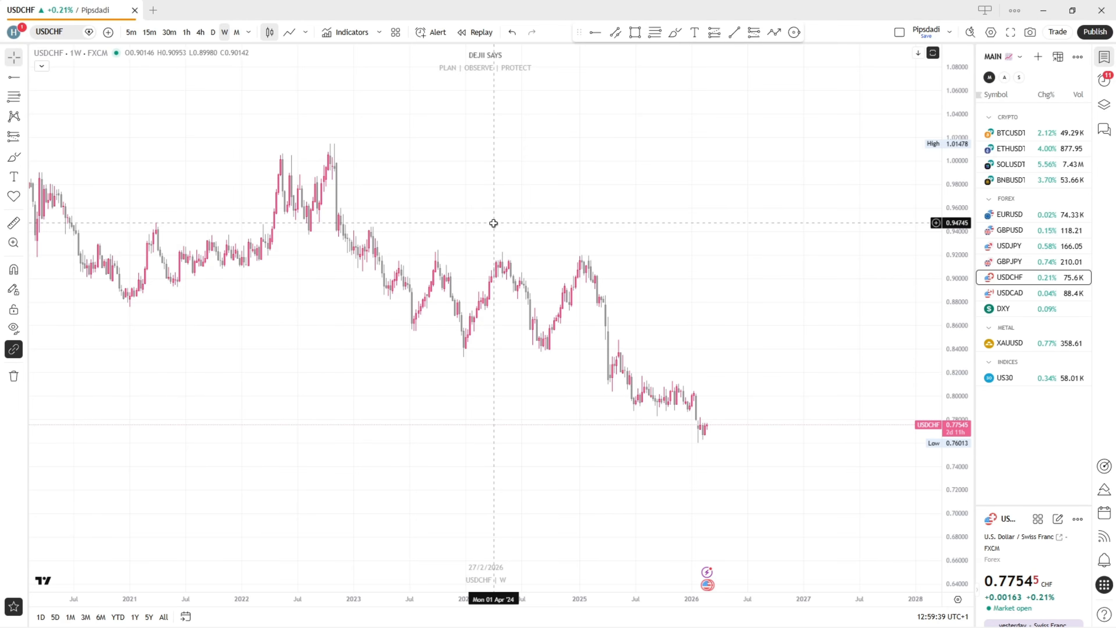
Start a bar replay of the weekly USDCHF chart from 13 March 2017
scroll(563, 186, "down", 4)
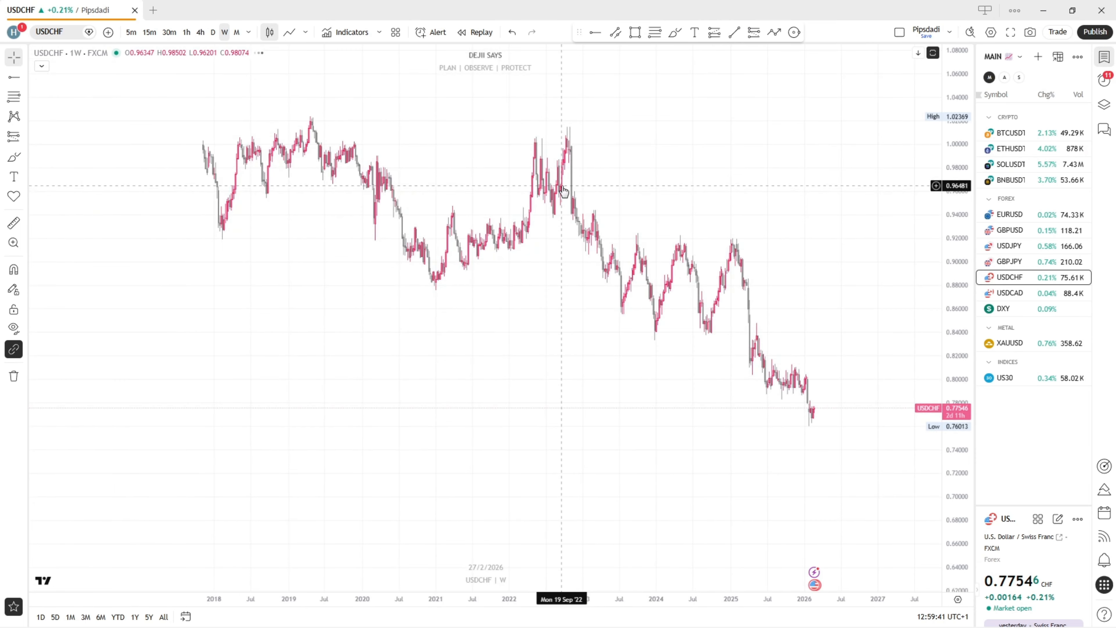
left_click_drag(563, 188, 565, 249)
left_click_drag(253, 286, 519, 286)
left_click_drag(361, 339, 474, 352)
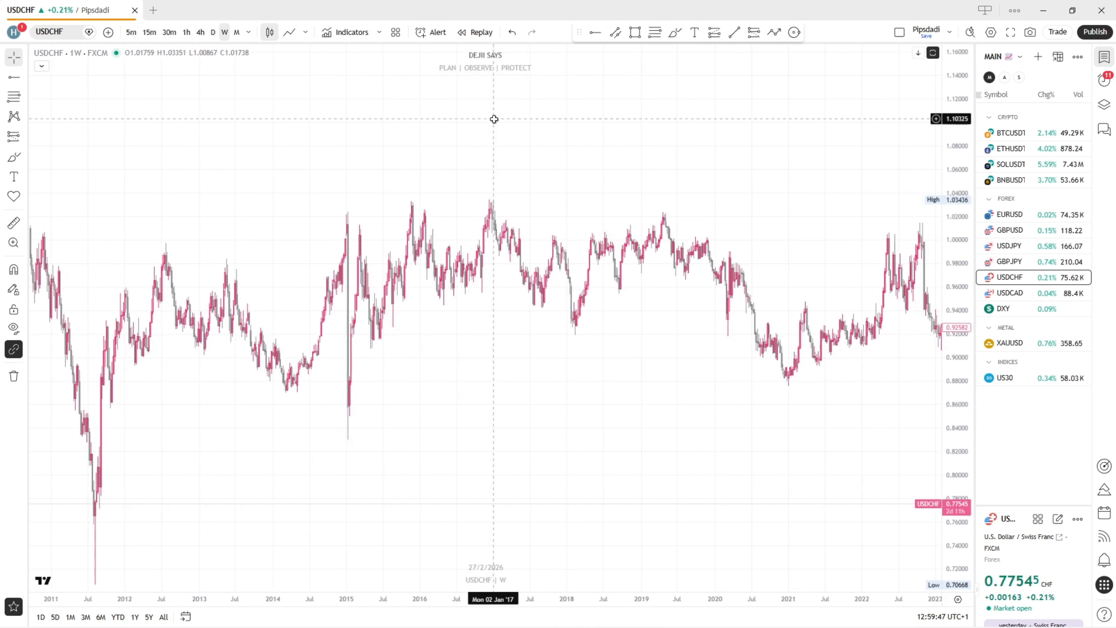
left_click(476, 32)
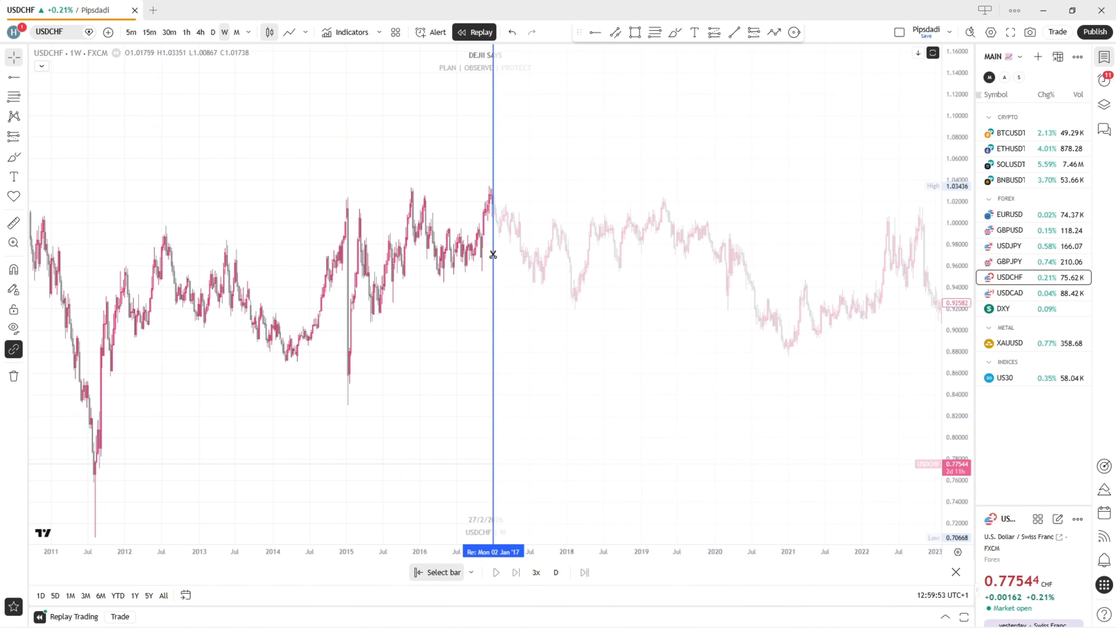
left_click(507, 235)
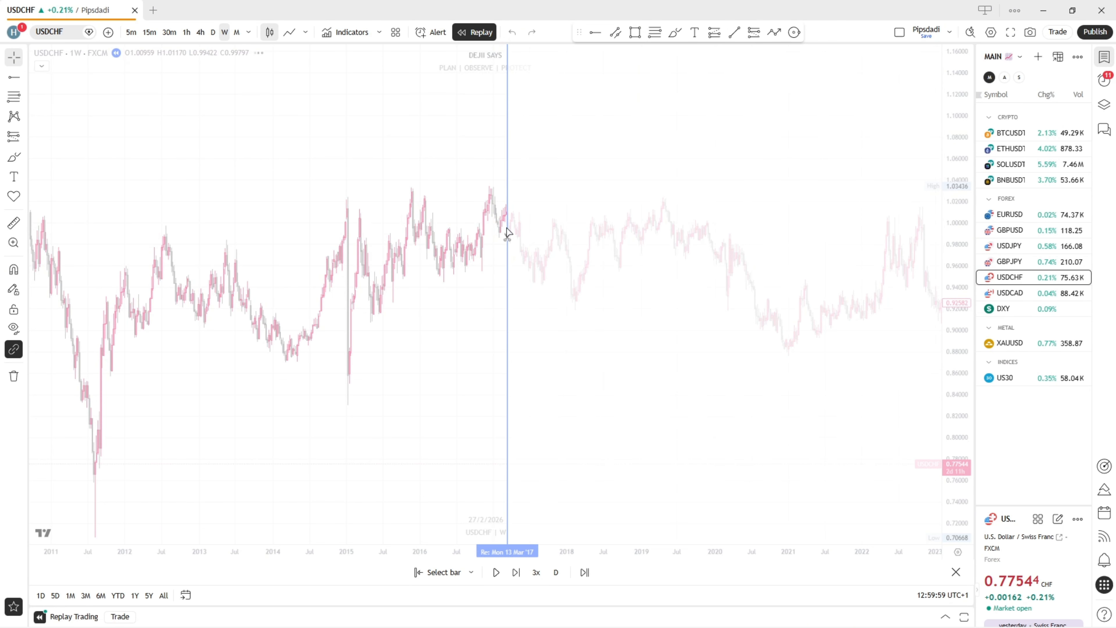
left_click_drag(522, 328, 703, 394)
scroll(572, 352, "up", 3)
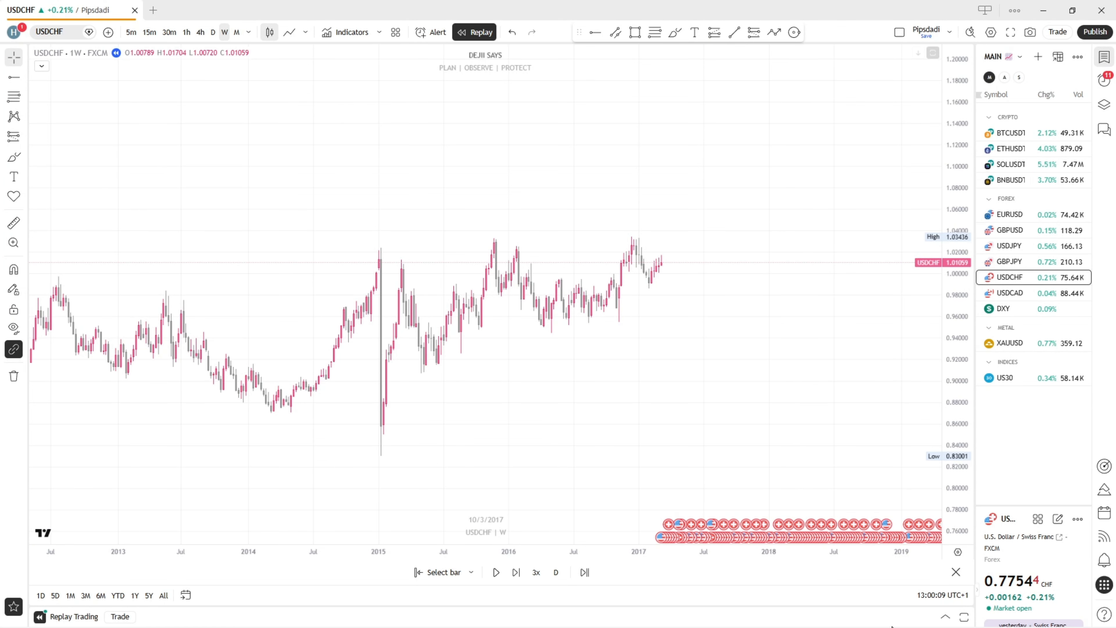
Open the historical data trading settings for the replay and set the initial capital to 1000
left_click(945, 618)
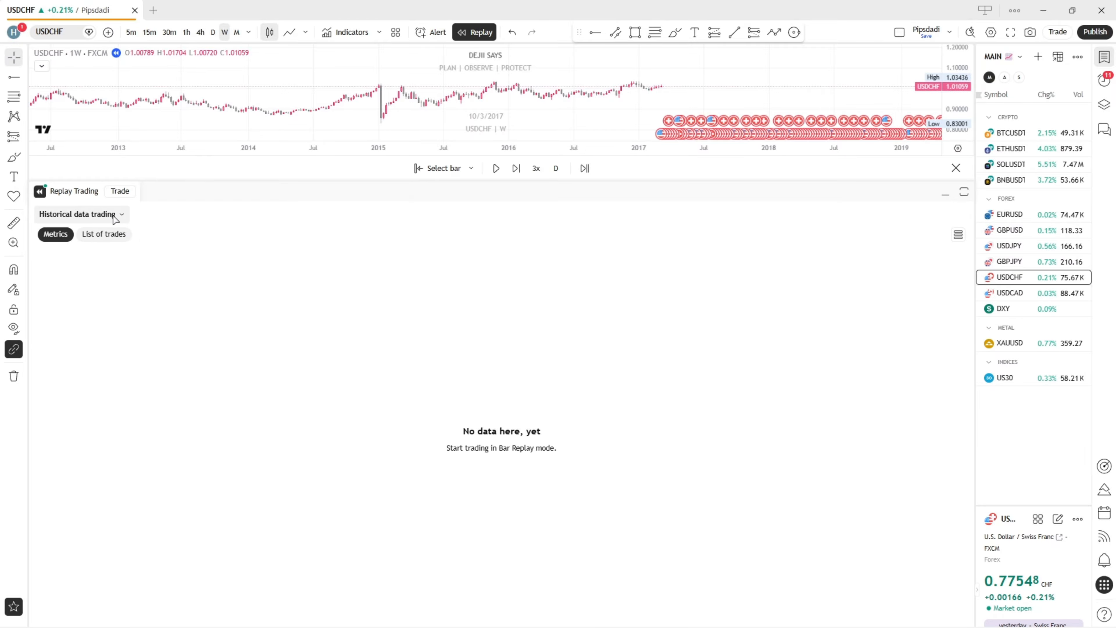
left_click(122, 217)
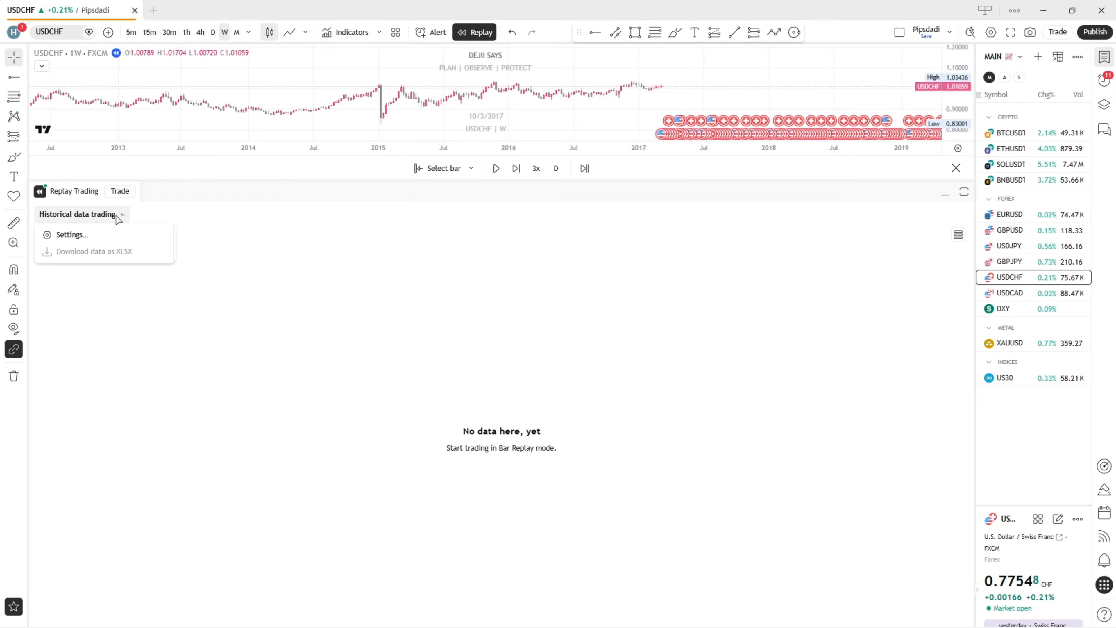
left_click(103, 237)
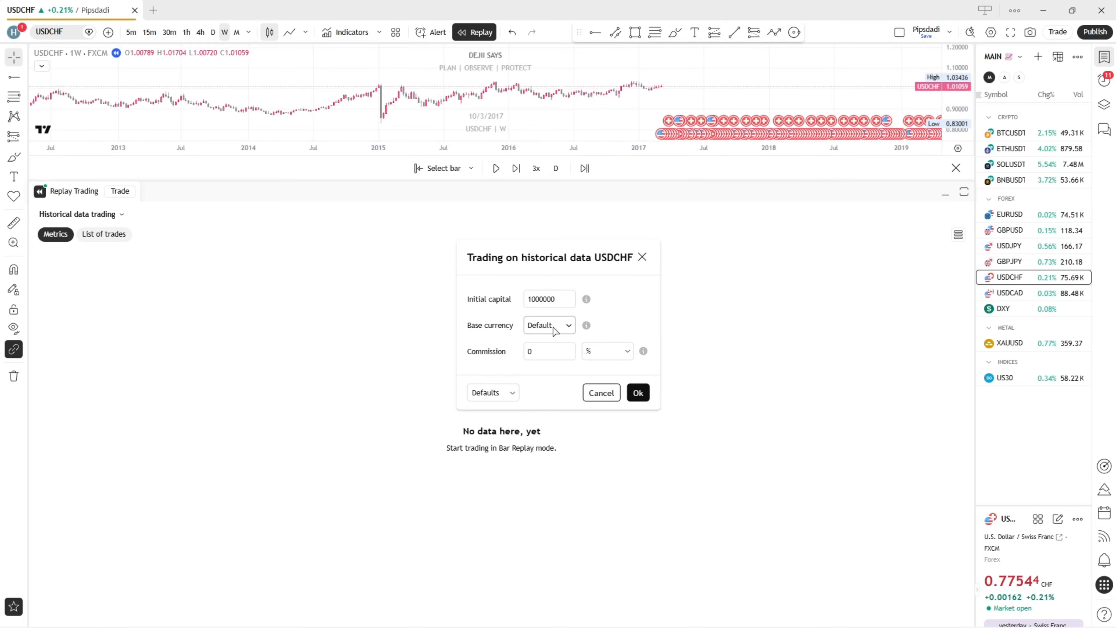
left_click_drag(544, 299, 535, 304)
left_click(543, 300)
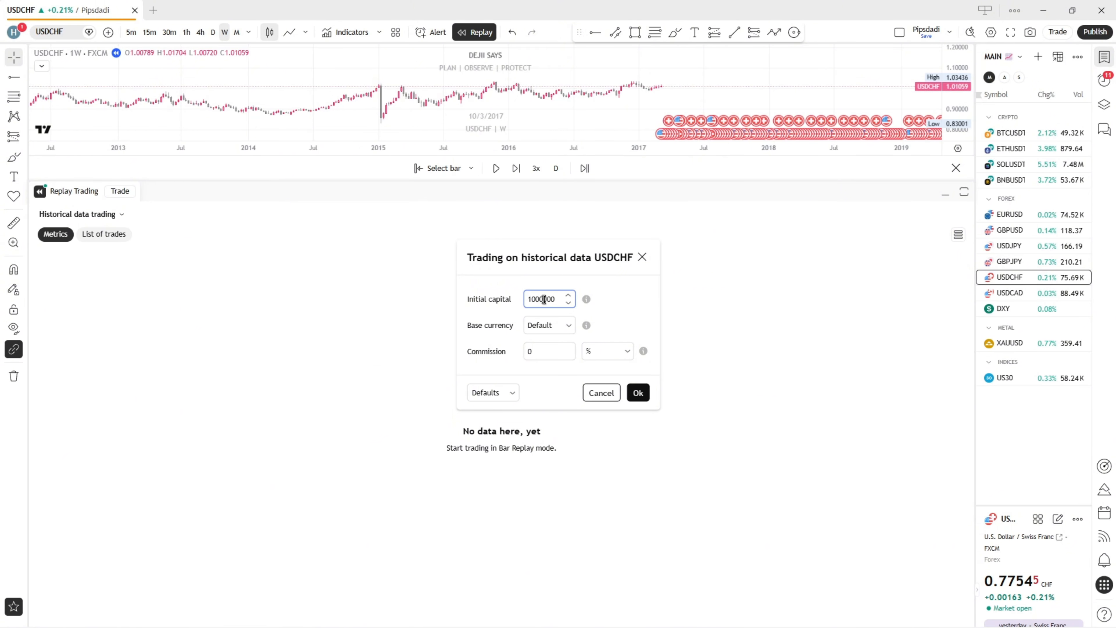
left_click_drag(544, 300, 567, 303)
key("BackSpace")
Look through the base currency options, keep Default, and apply the replay trading settings
left_click(545, 332)
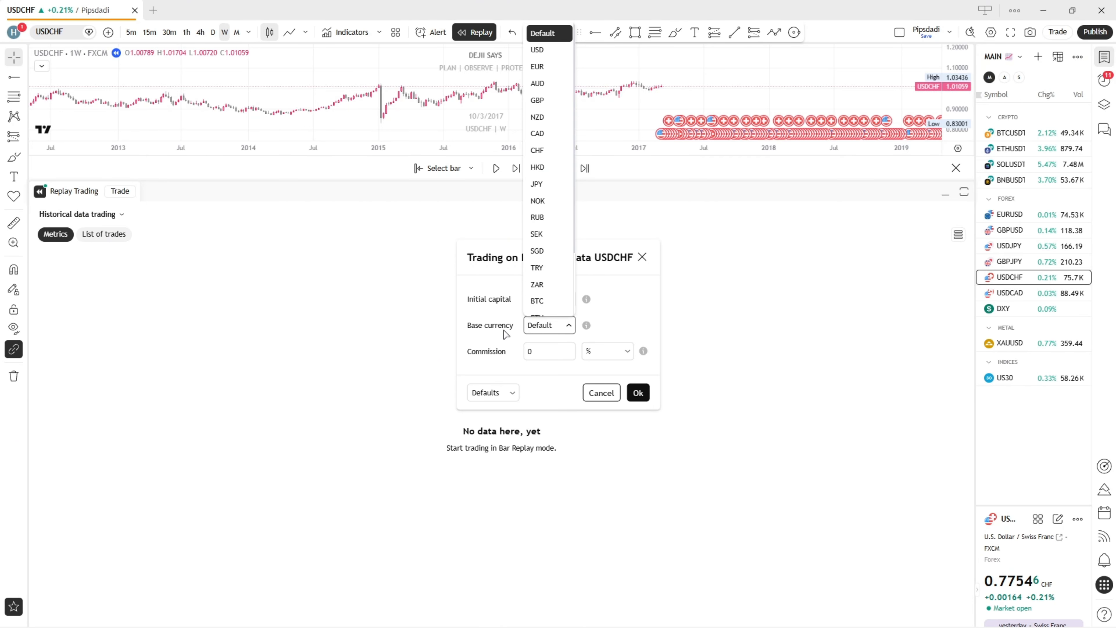
left_click(559, 327)
left_click(544, 328)
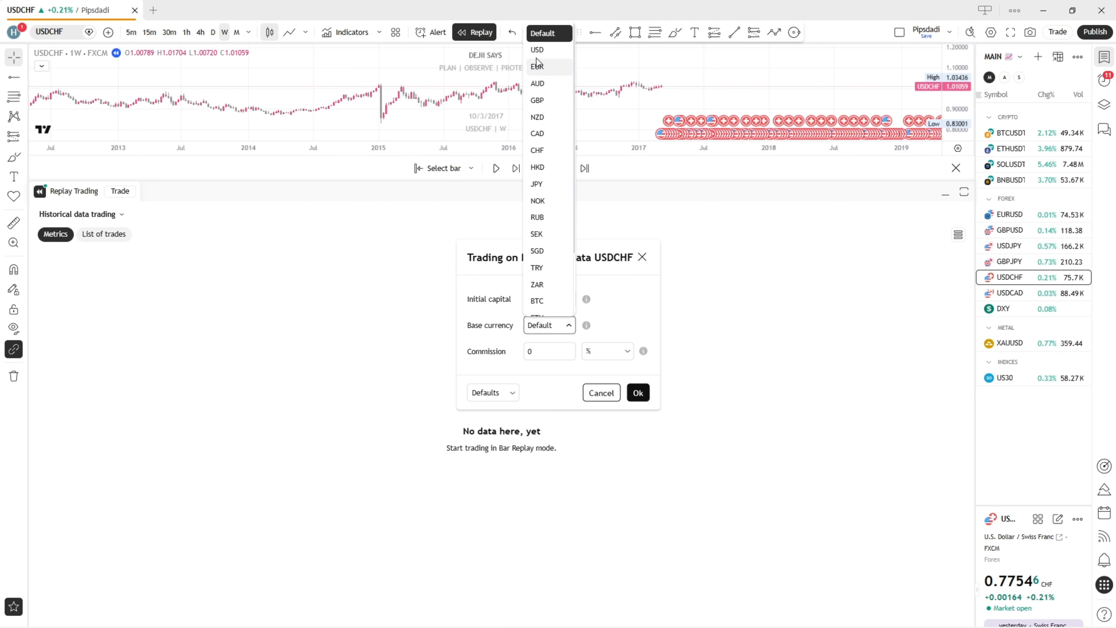
left_click(501, 343)
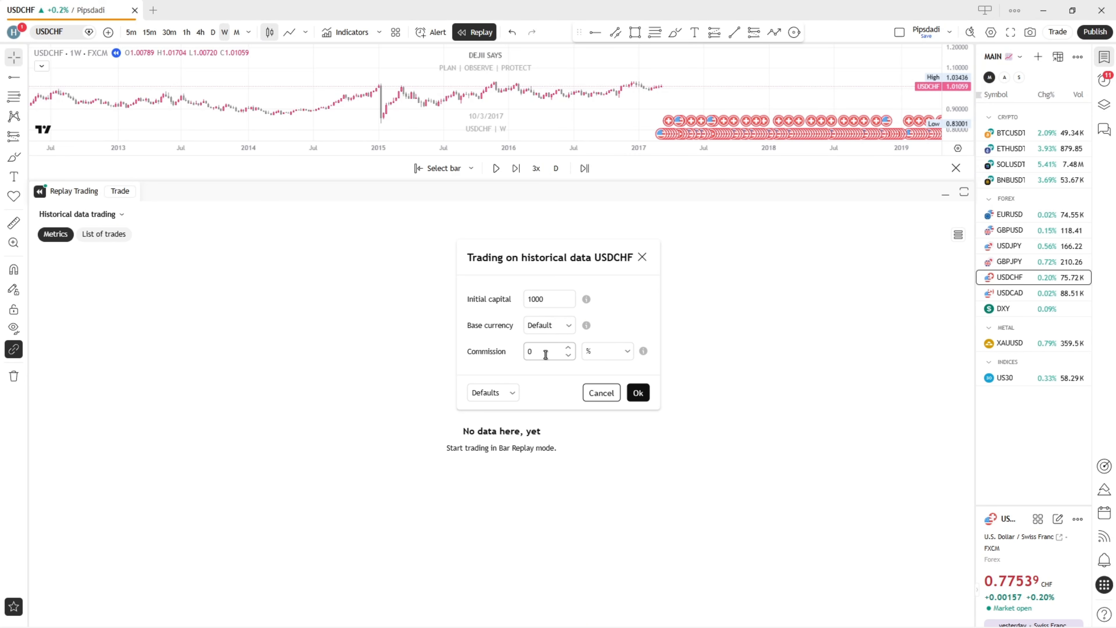
left_click(636, 392)
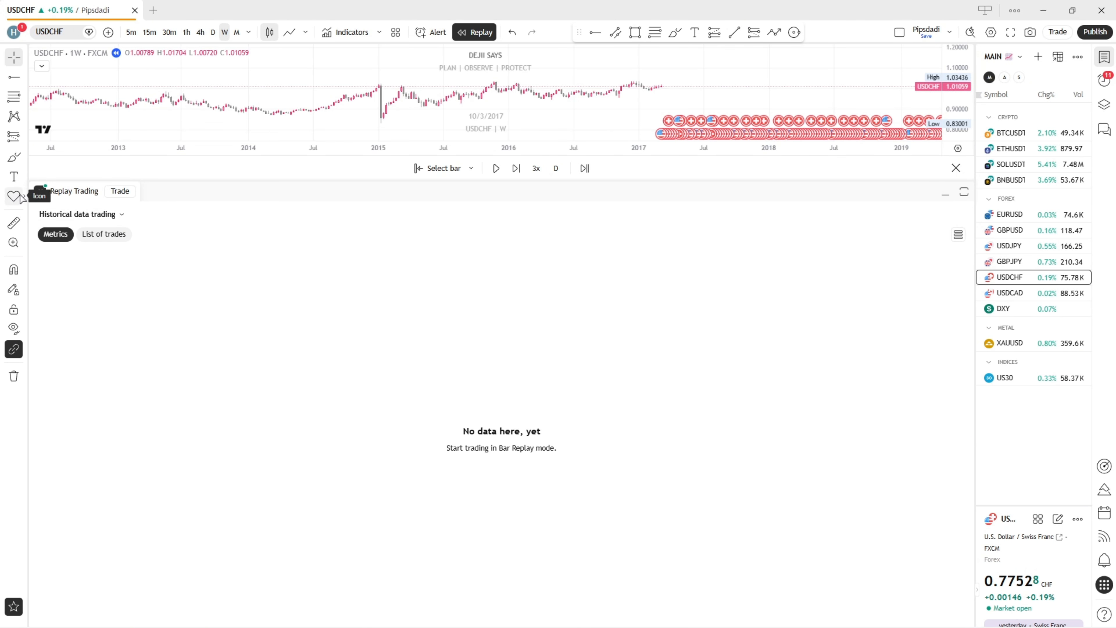
Open the replay order form as a USDCHF sell limit order and check the depth-of-market view
left_click(119, 191)
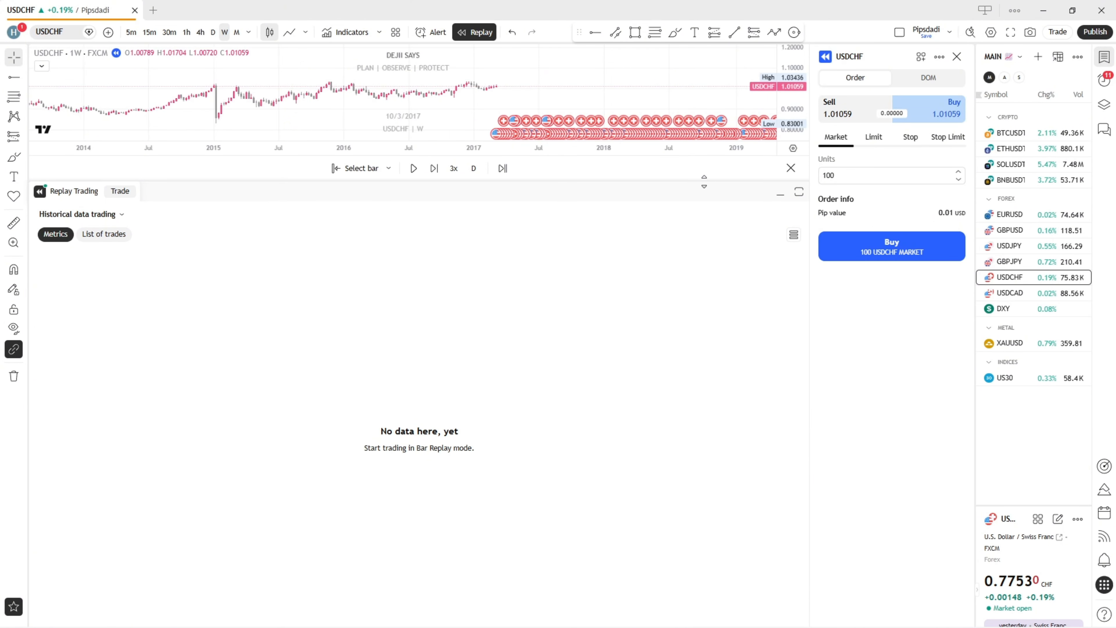
left_click_drag(688, 180, 687, 299)
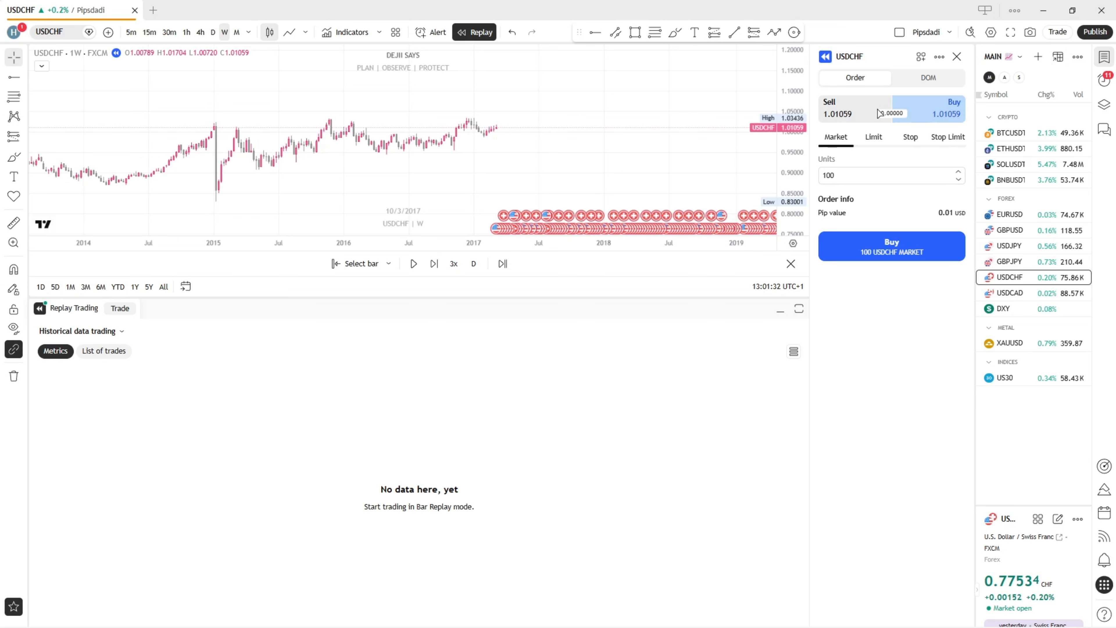
left_click(860, 115)
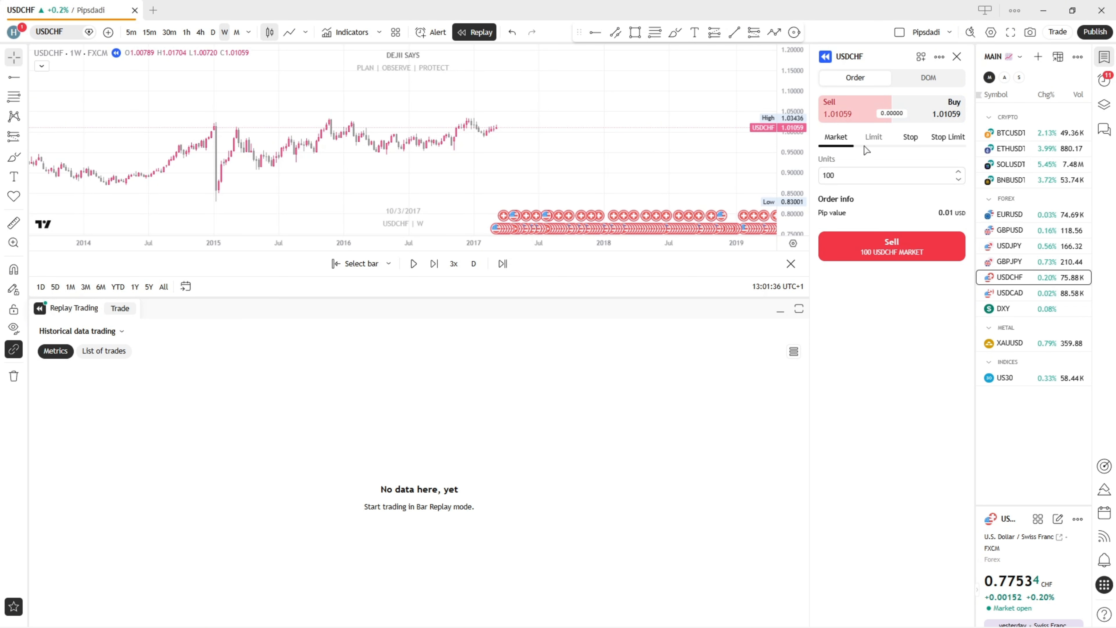
left_click(872, 138)
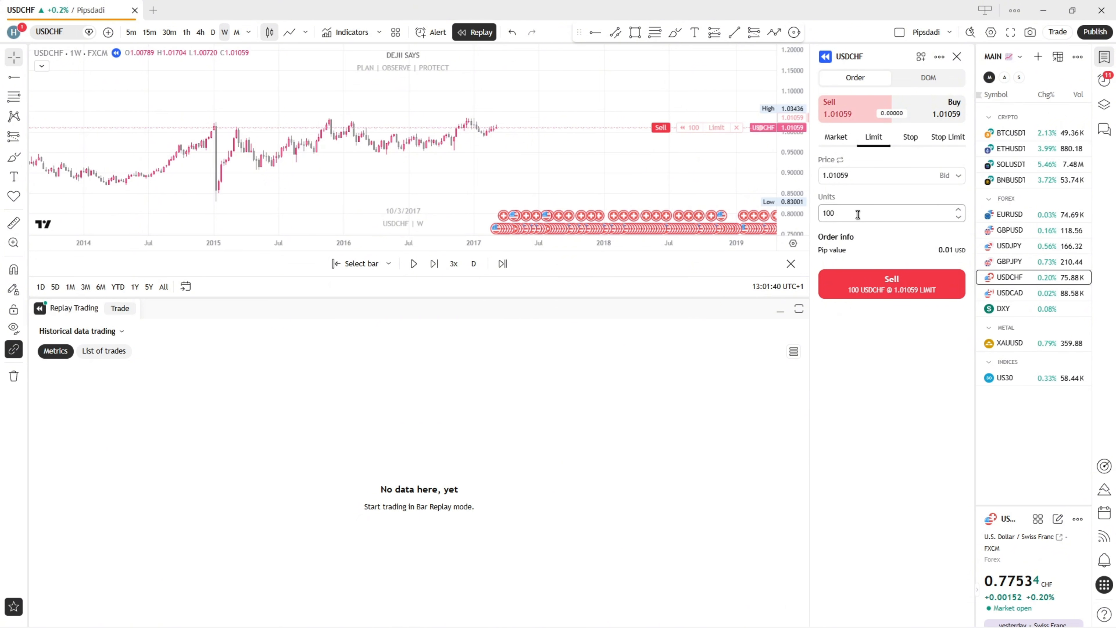
left_click(907, 84)
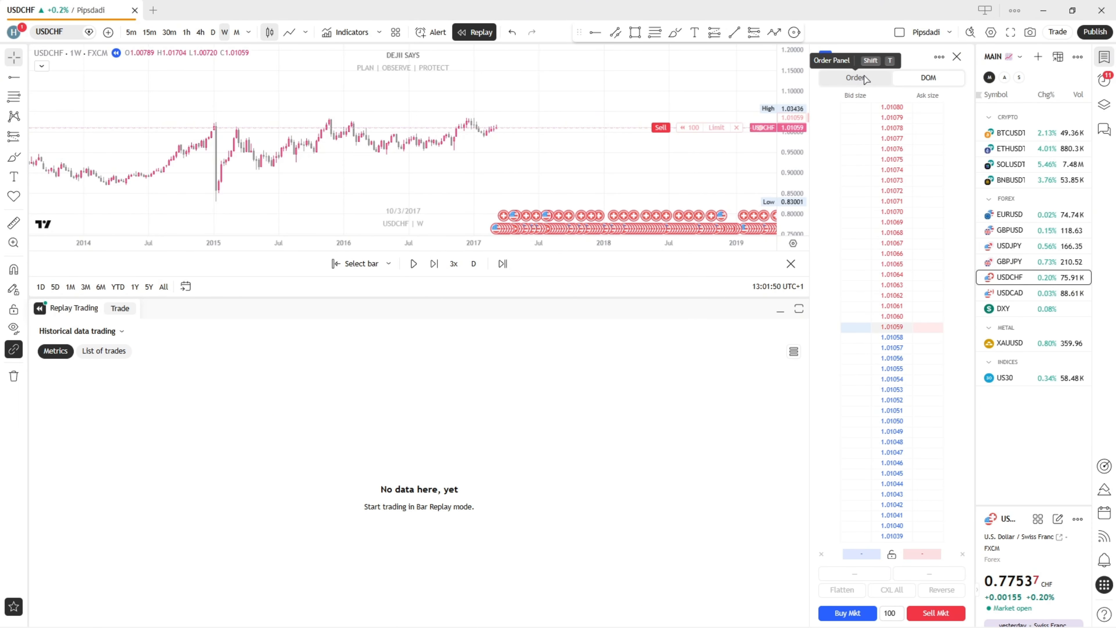
left_click(871, 78)
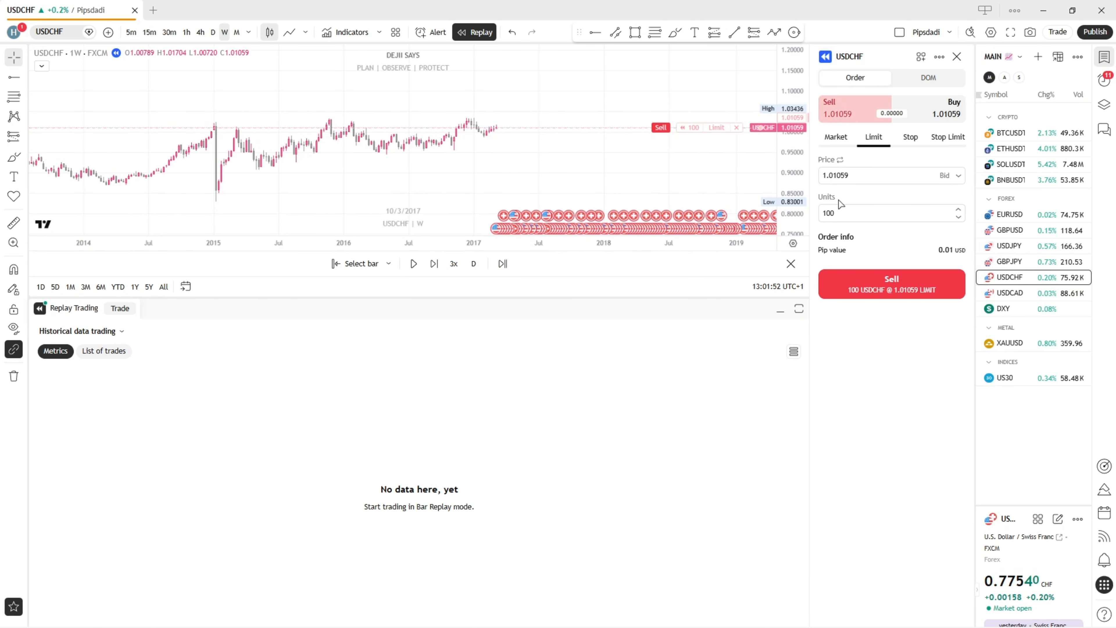
Collapse the replay trading panel and discard the draft sell limit order on the chart
left_click_drag(712, 297, 747, 518)
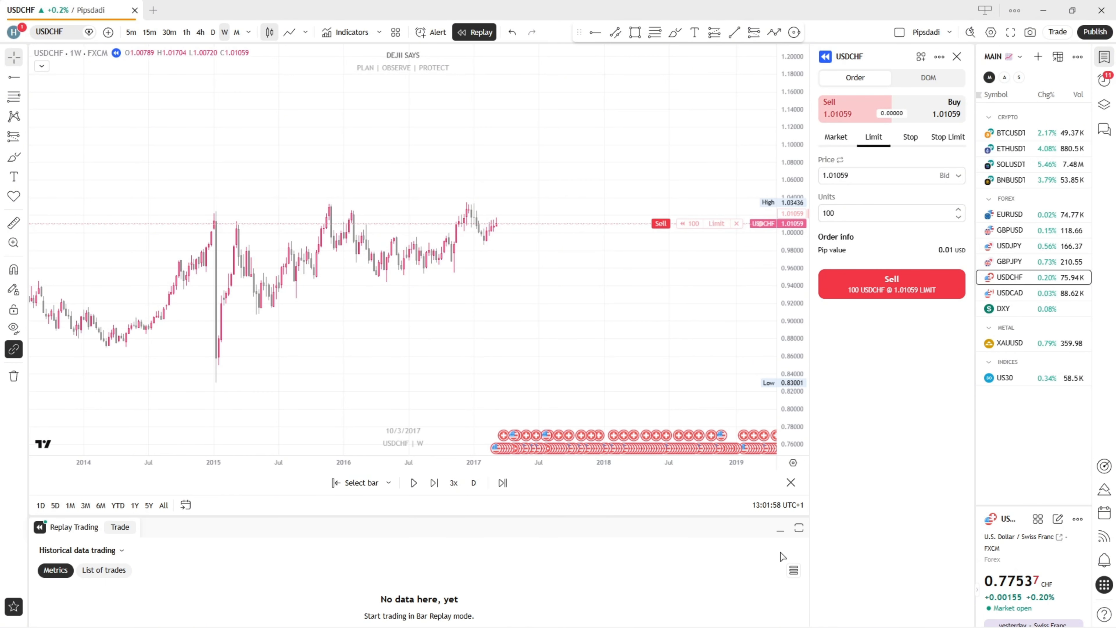
left_click(781, 529)
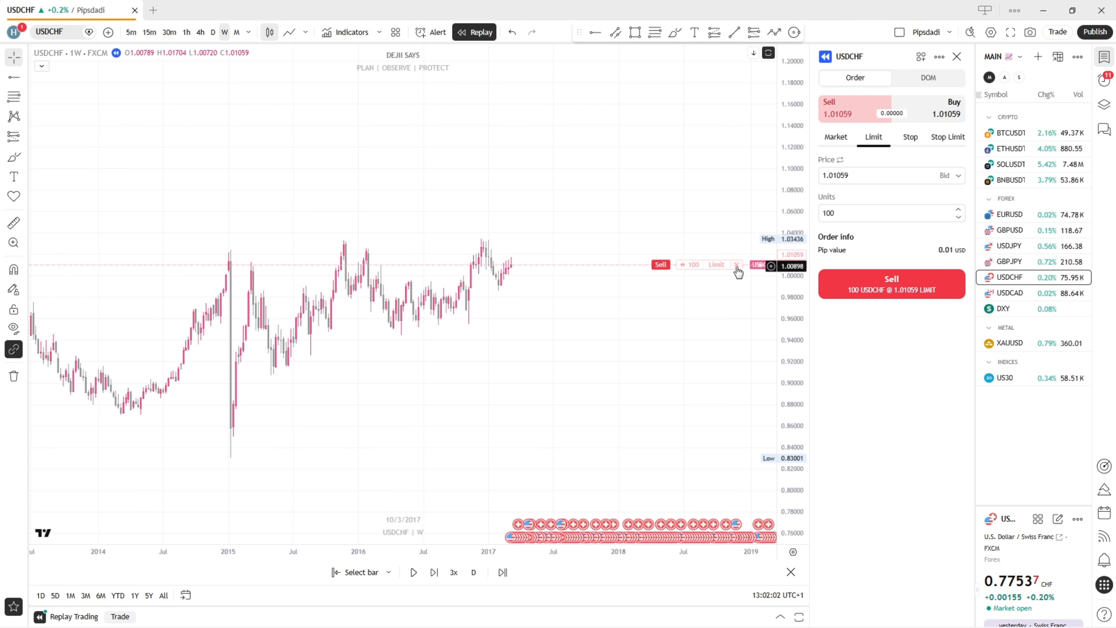
left_click(736, 265)
Draw a rising trend line under the swing lows, from 0.90729 at 4 May 2015 to about 0.99456 in late 2017
left_click_drag(549, 375, 593, 372)
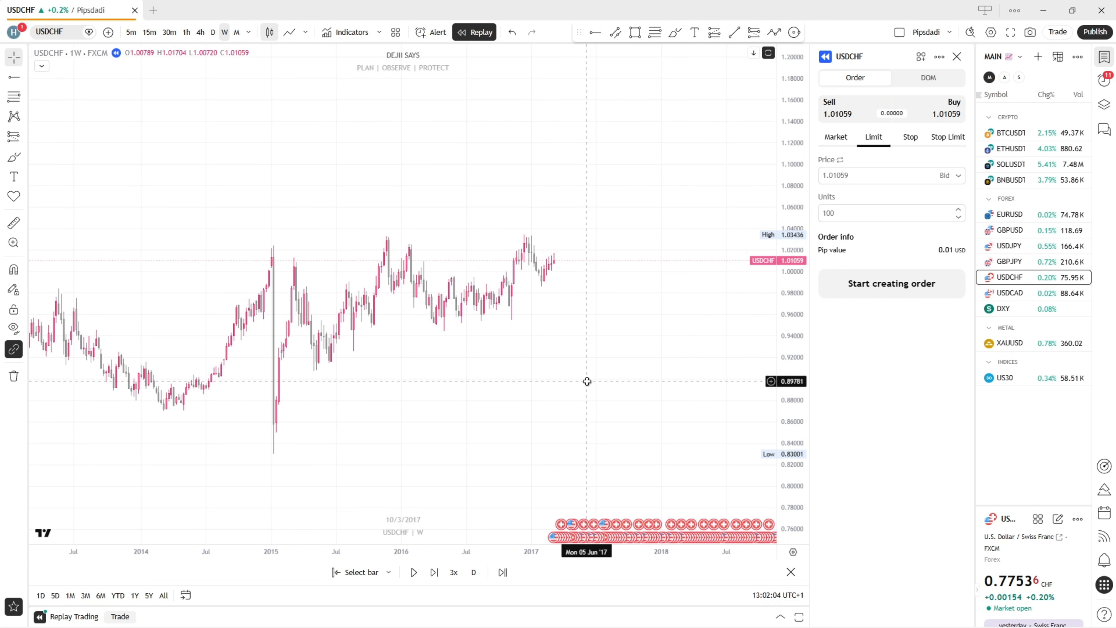
left_click_drag(791, 245, 796, 169)
scroll(733, 272, "up", 1)
left_click_drag(657, 308, 670, 317)
scroll(565, 332, "up", 2)
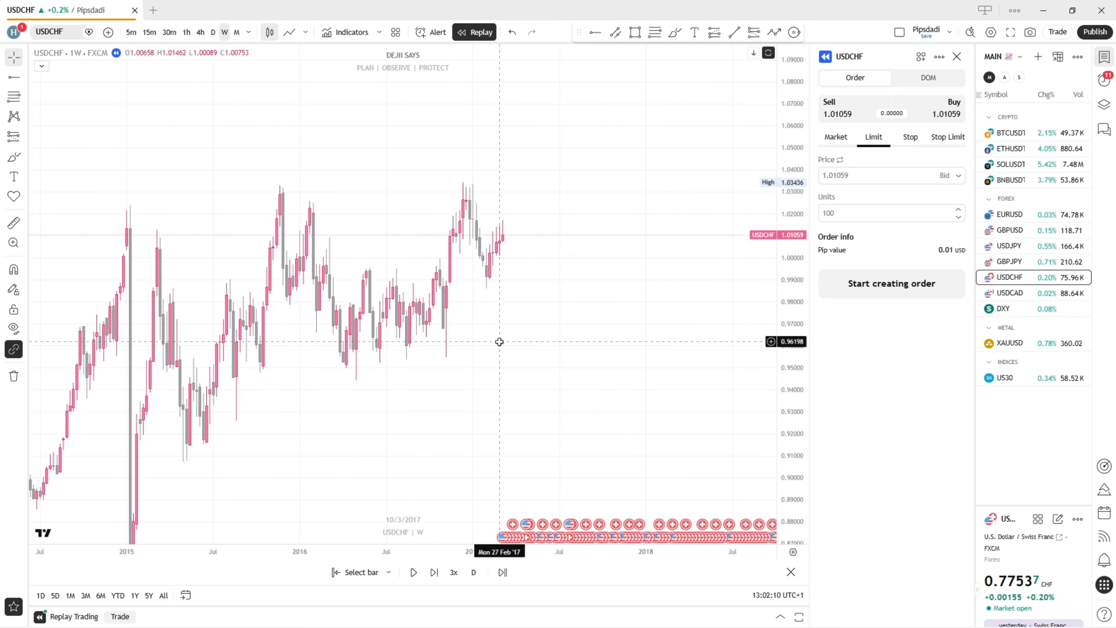
left_click_drag(498, 342, 604, 355)
scroll(610, 354, "up", 2)
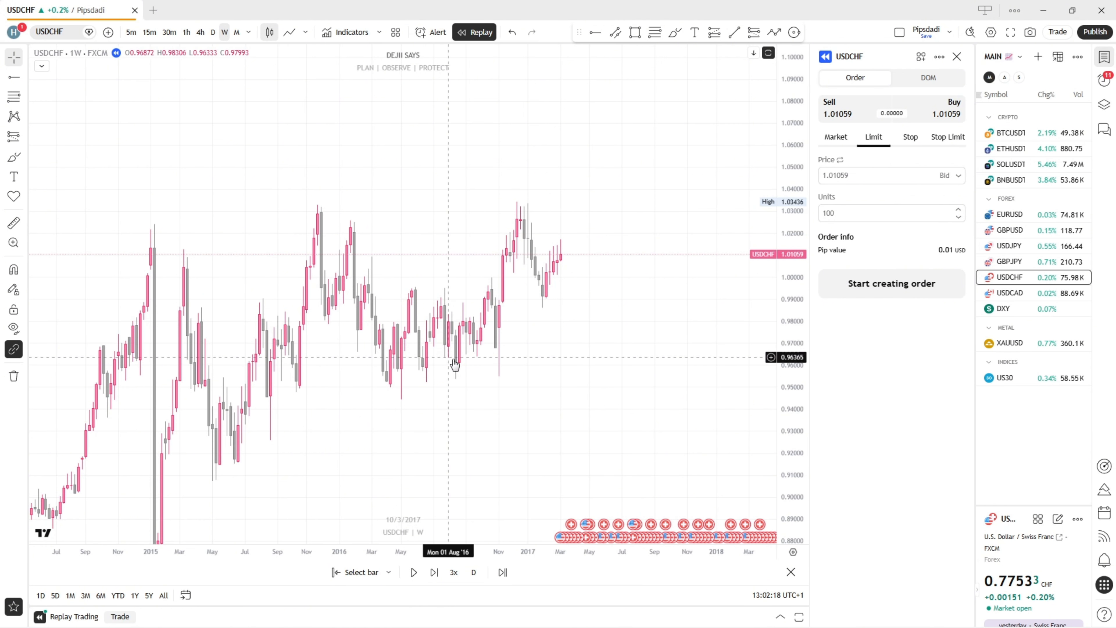
scroll(550, 347, "up", 1)
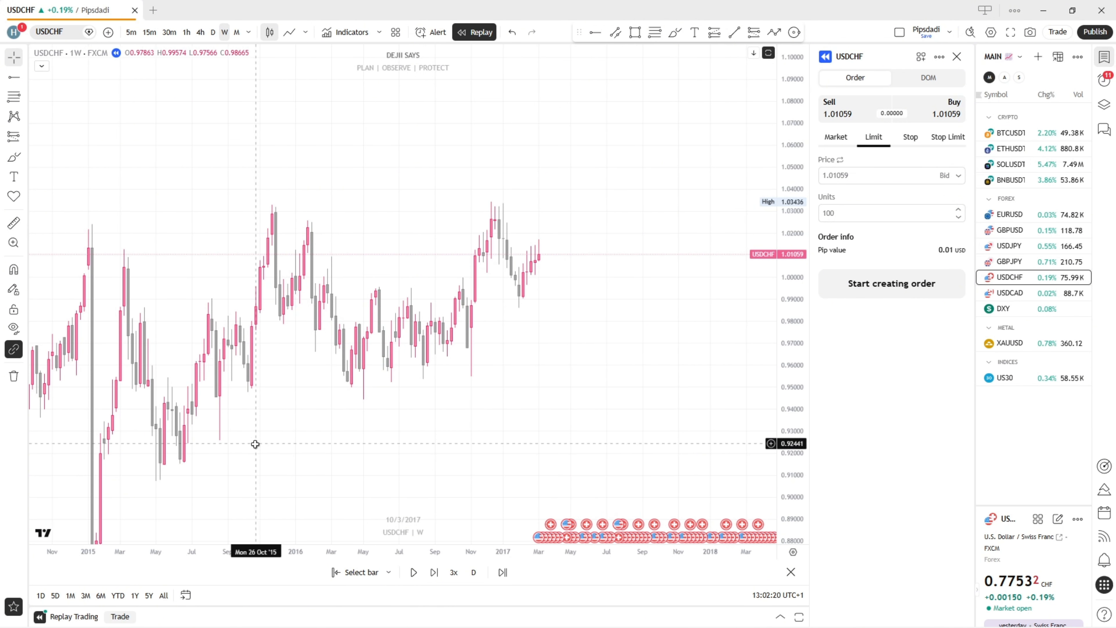
left_click(734, 32)
left_click(155, 480)
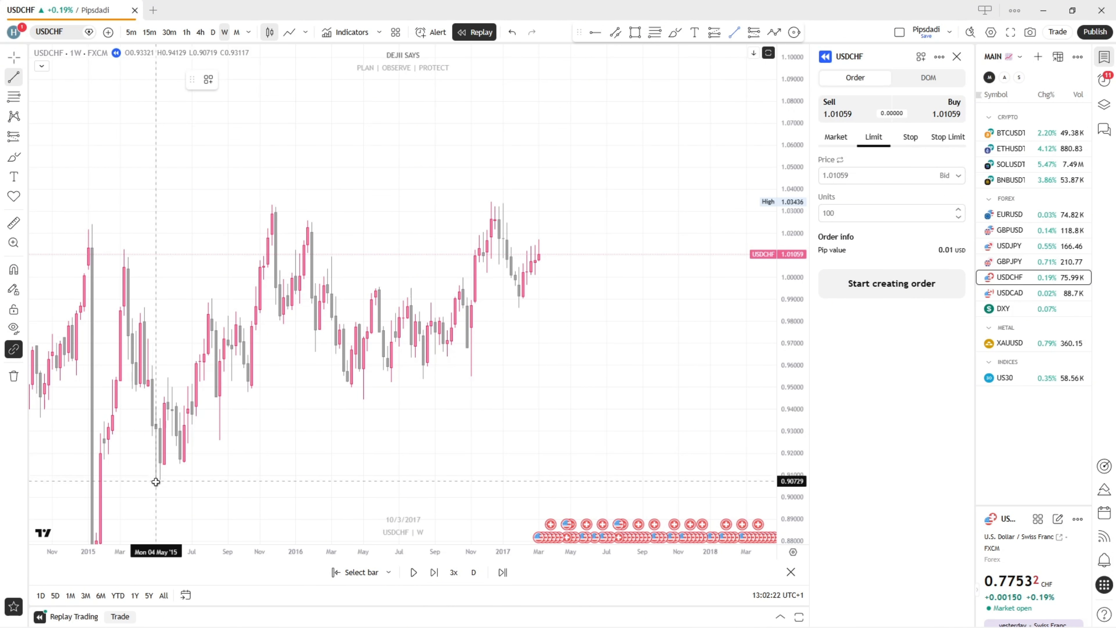
left_click(667, 289)
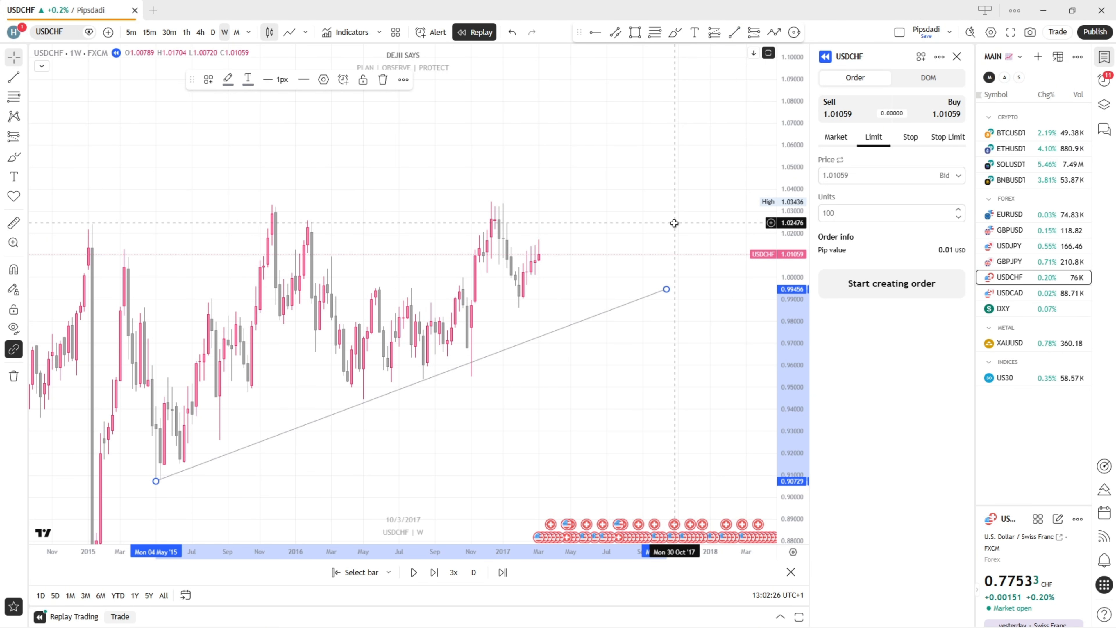
left_click(523, 329)
Mark a demand zone rectangle between about 0.97649 and 0.95366, from 7 November 2016 to 19 June 2017
left_click_drag(523, 329, 487, 327)
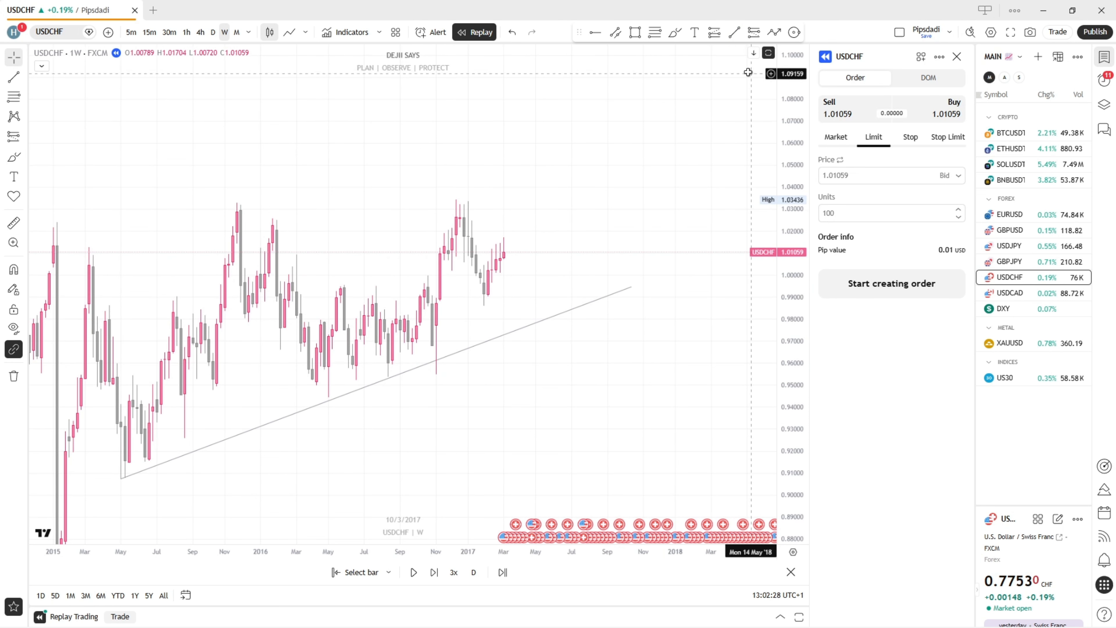
left_click(635, 32)
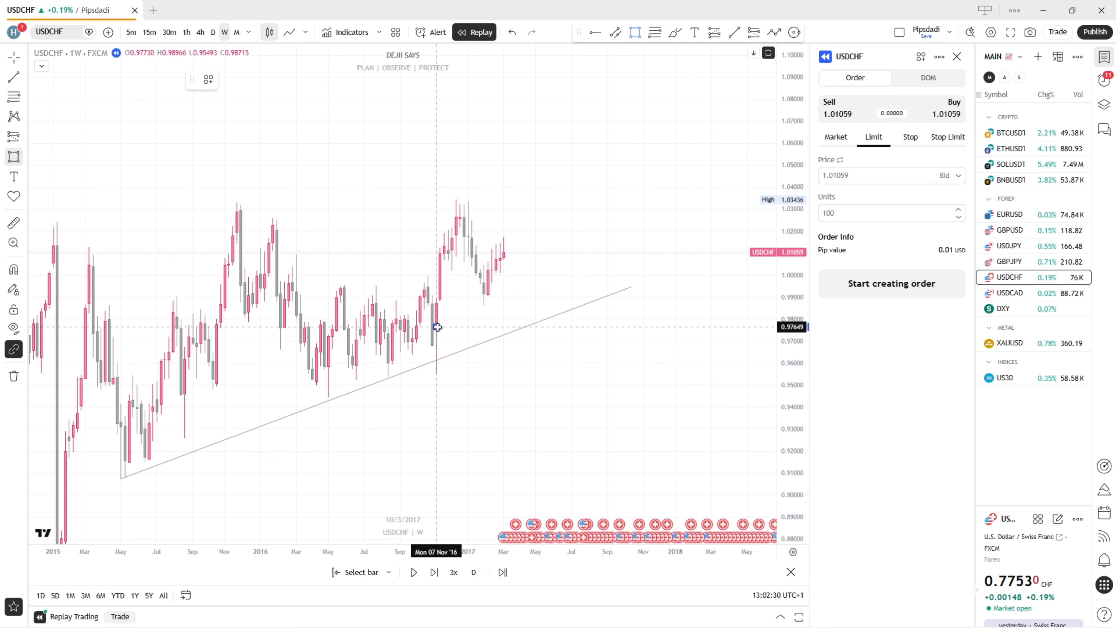
left_click(437, 327)
left_click(492, 377)
left_click_drag(492, 352, 564, 351)
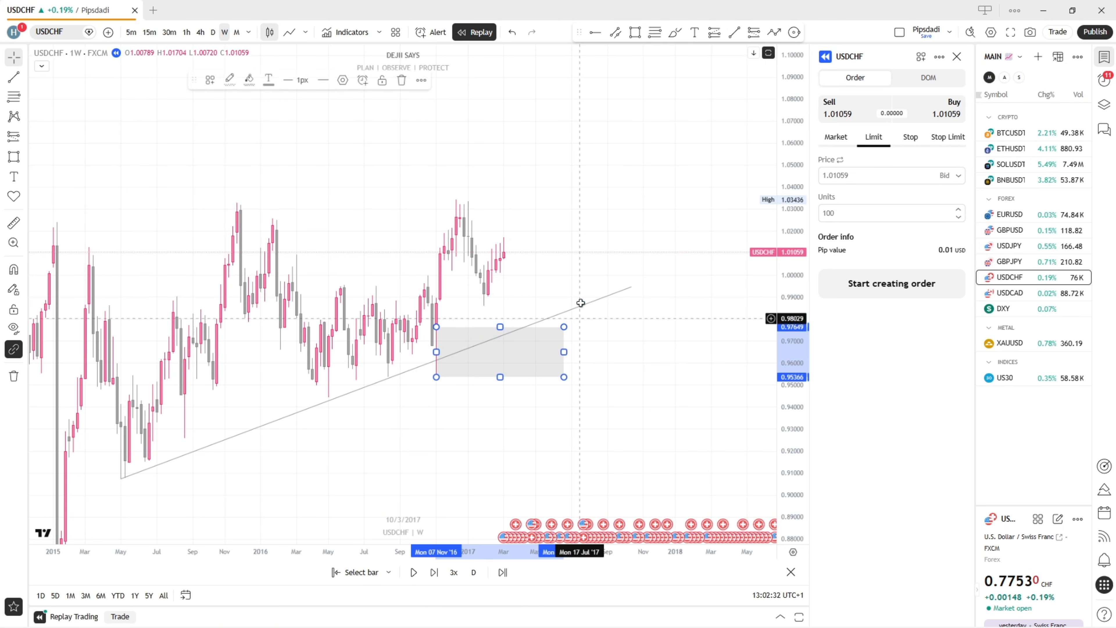
Place a long position at the trend line with entry about 0.97577, stop about 0.95152 and target about 1.03309
left_click(713, 33)
left_click(515, 328)
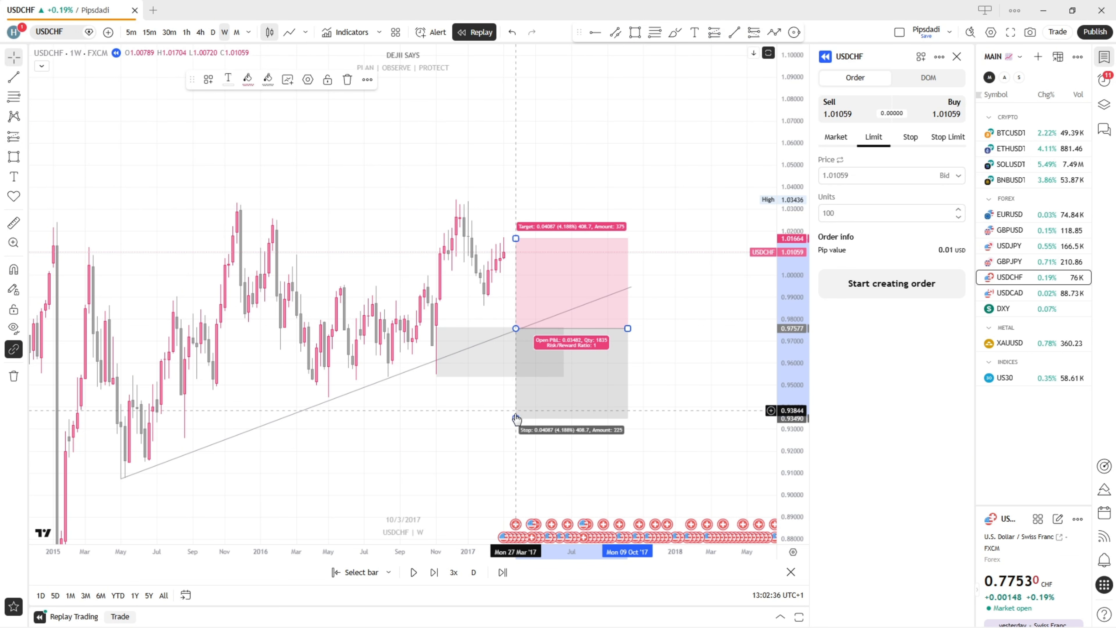
left_click_drag(517, 419, 516, 382)
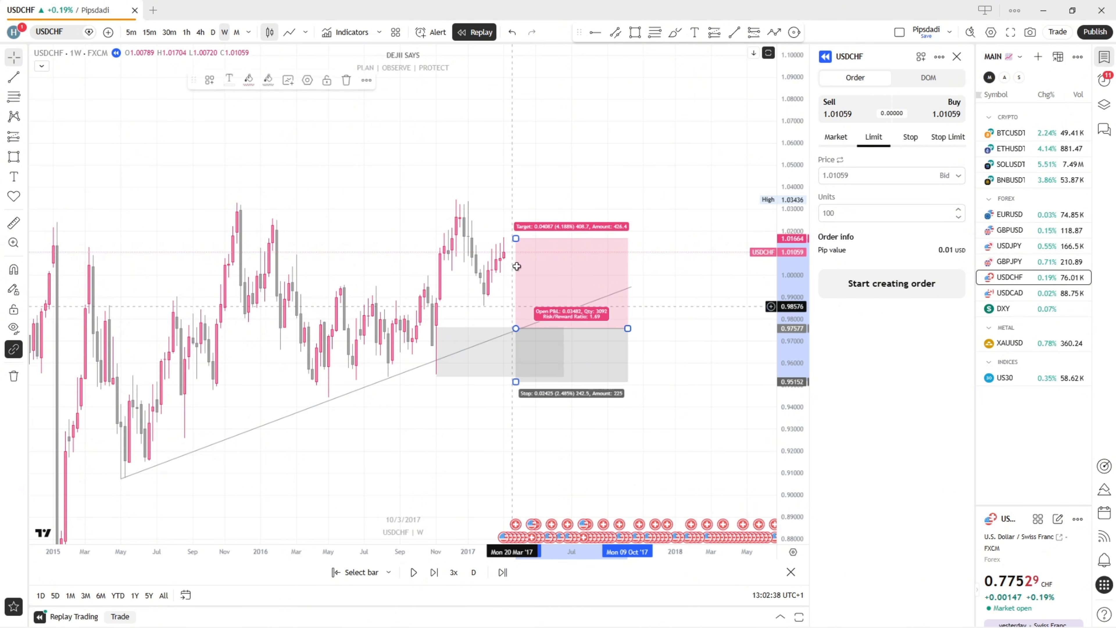
left_click_drag(516, 238, 506, 202)
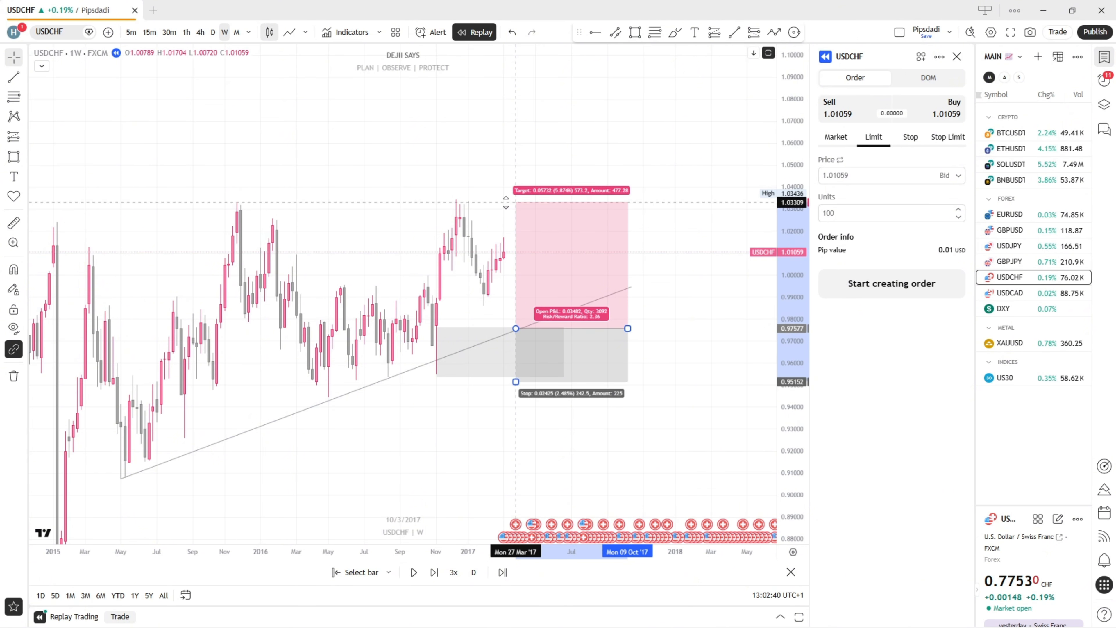
left_click(372, 150)
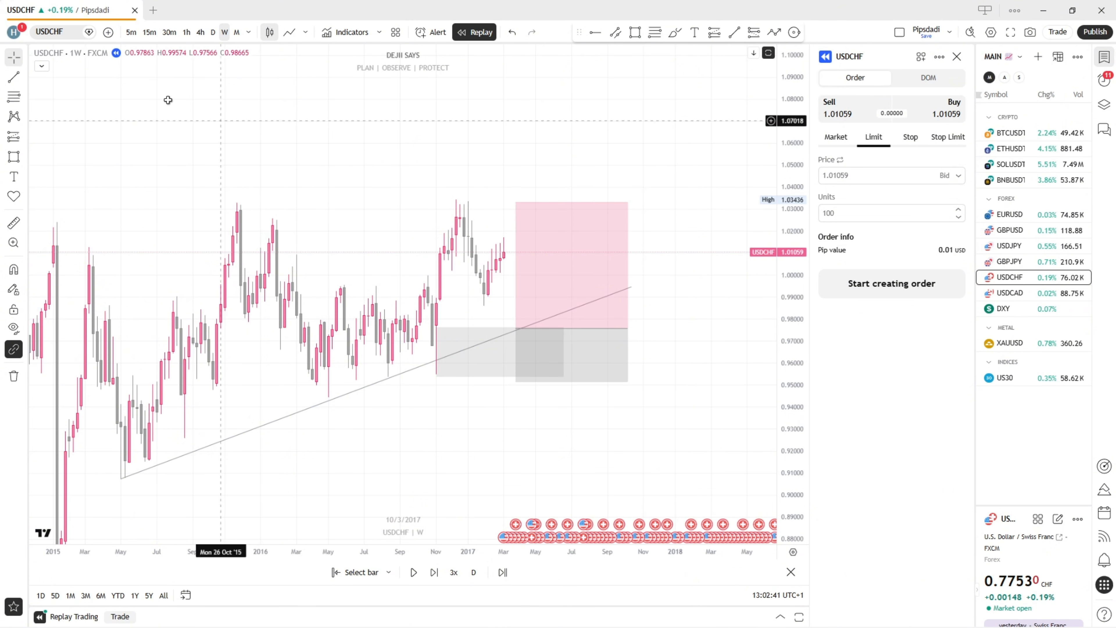
Switch the replay chart to the daily timeframe
left_click(212, 32)
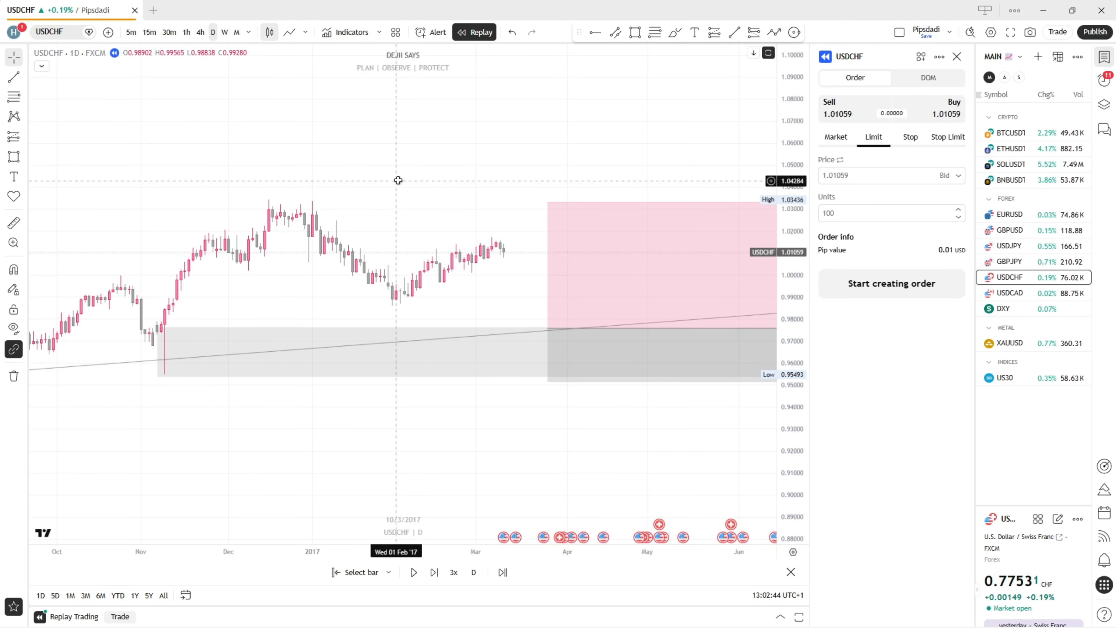
Delete the planned long position from the daily chart
left_click_drag(552, 183, 487, 192)
left_click_drag(603, 182, 432, 191)
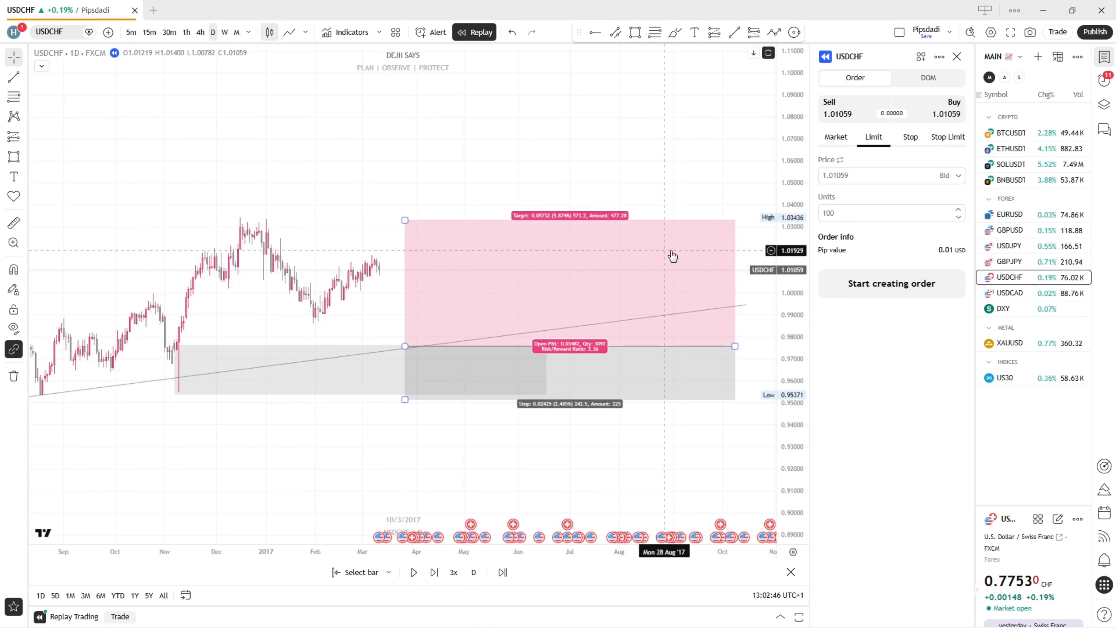
left_click_drag(733, 352, 586, 346)
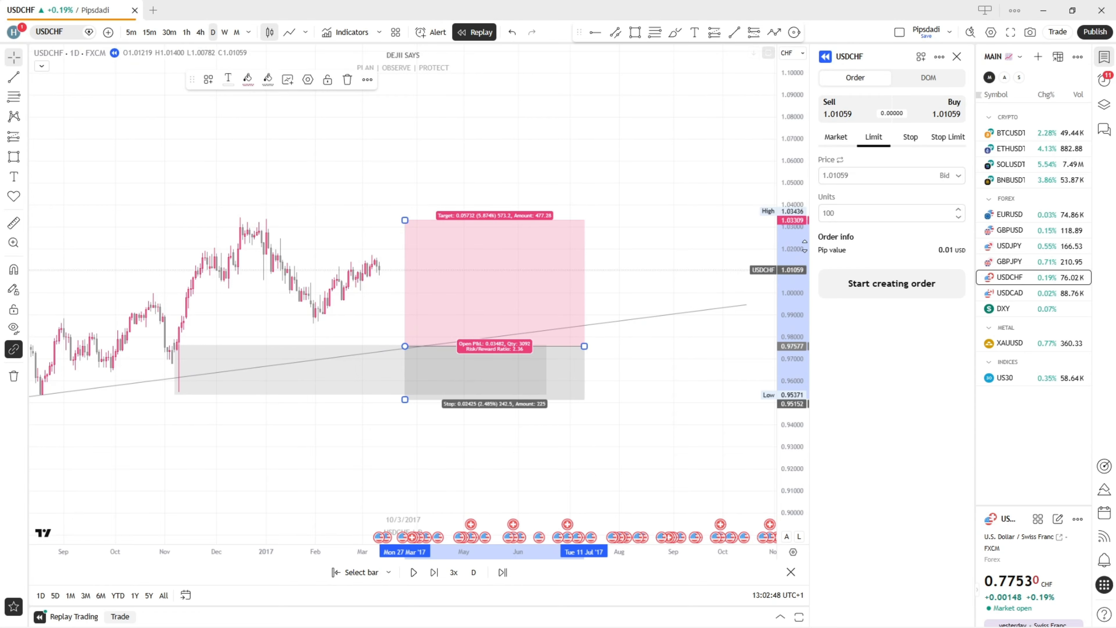
scroll(598, 303, "up", 2)
key("Delete")
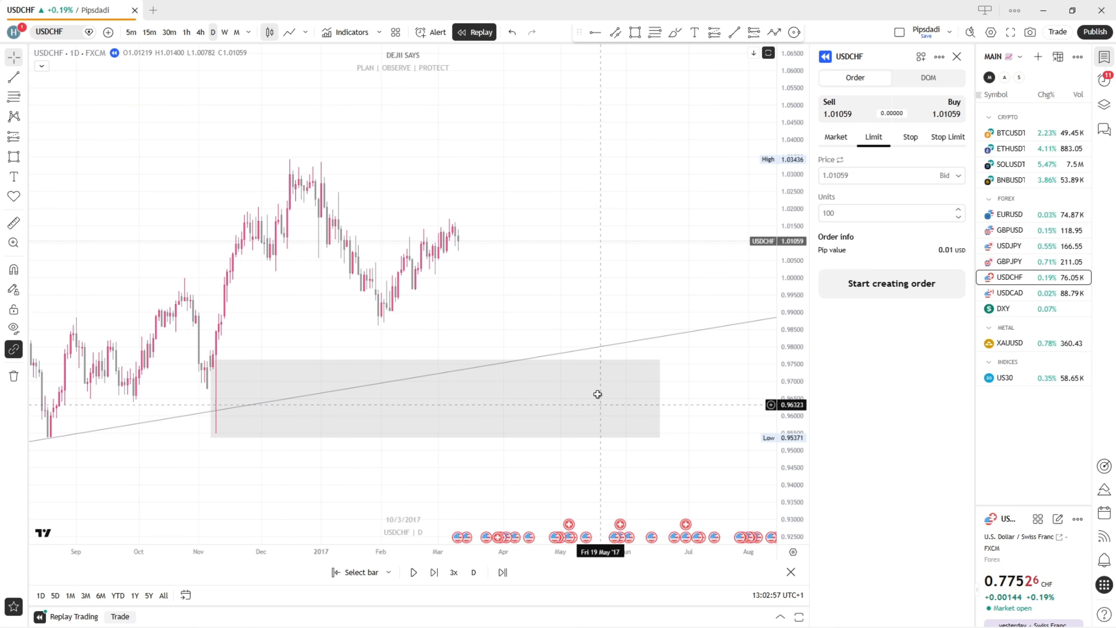
Switch the replay chart to the 4-hour timeframe
left_click_drag(791, 339, 791, 112)
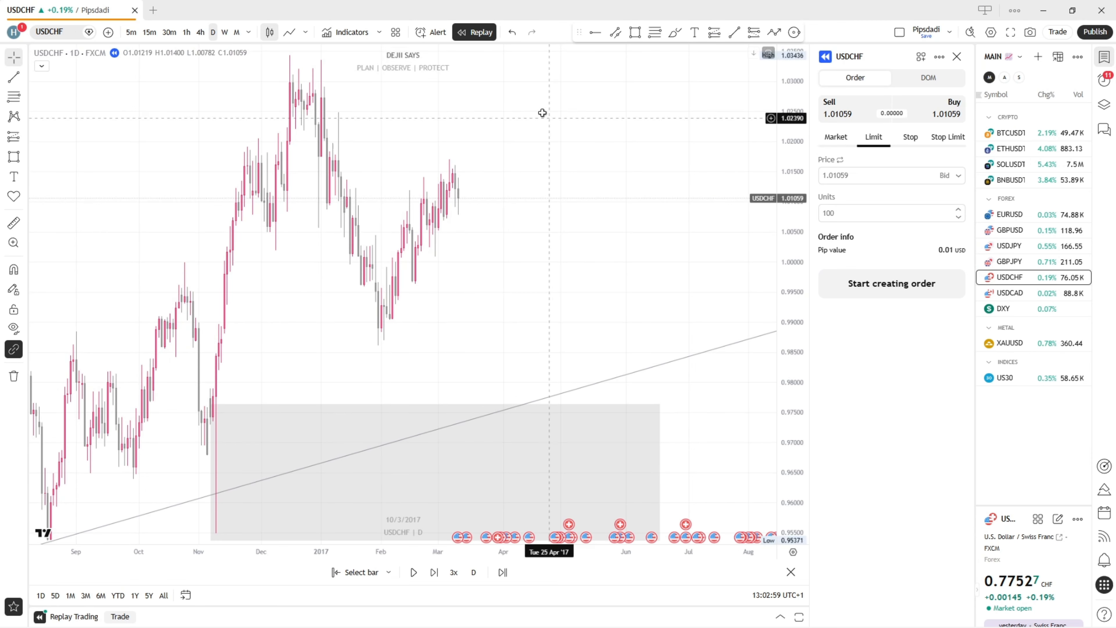
left_click_drag(359, 120, 360, 193)
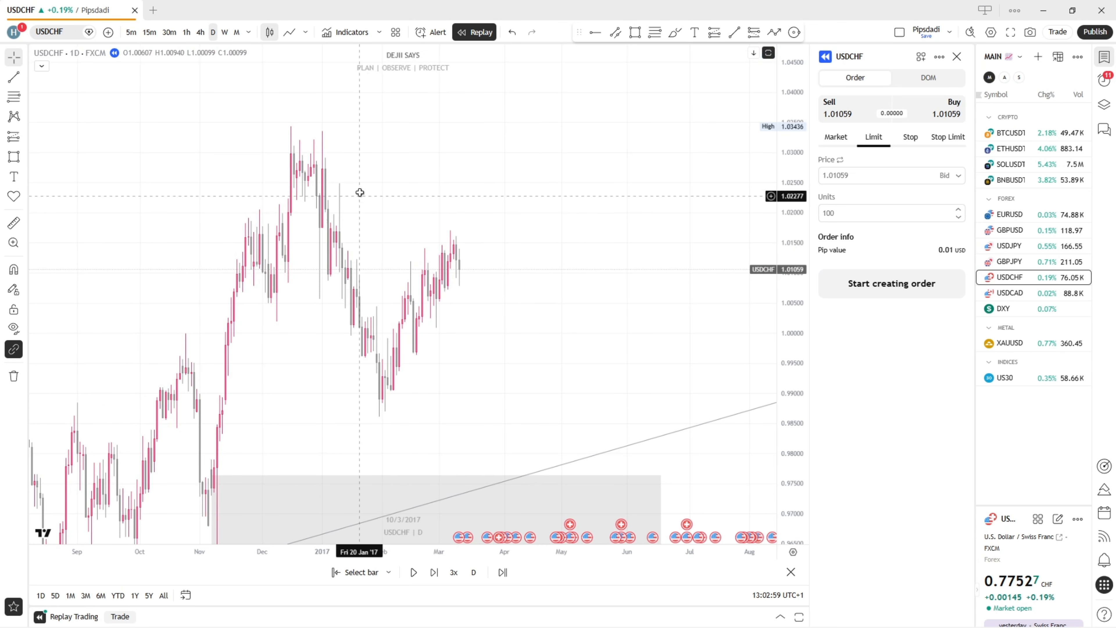
left_click(201, 32)
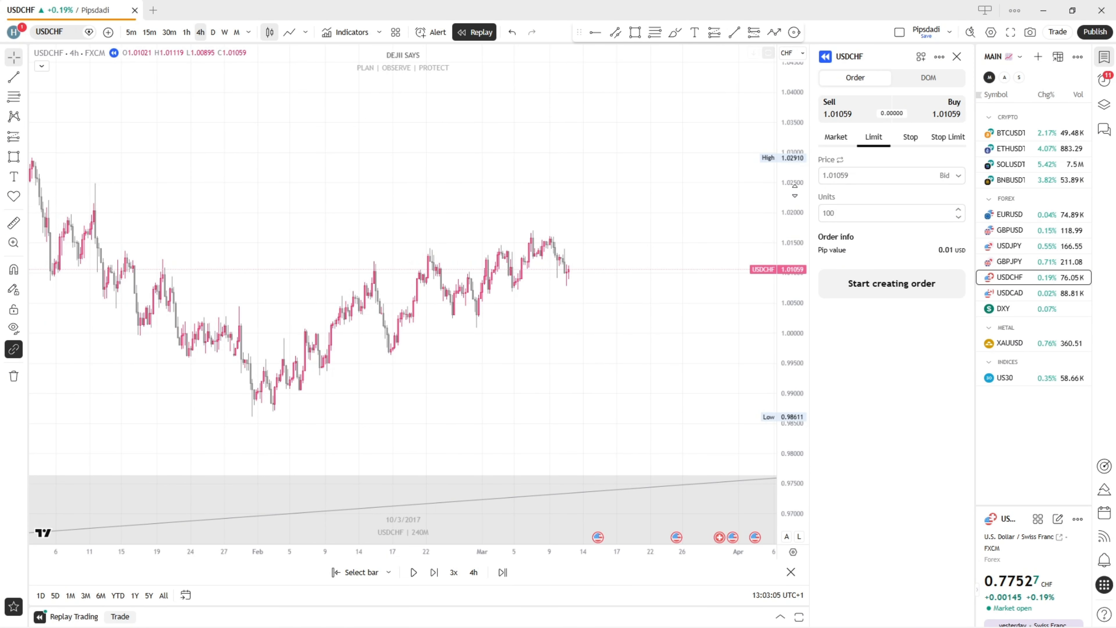
Examine the 4-hour swing highs and lows from mid-February to 10 March 2017 for a demand zone
scroll(795, 191, "up", 10)
left_click_drag(619, 169, 624, 268)
scroll(546, 349, "up", 5)
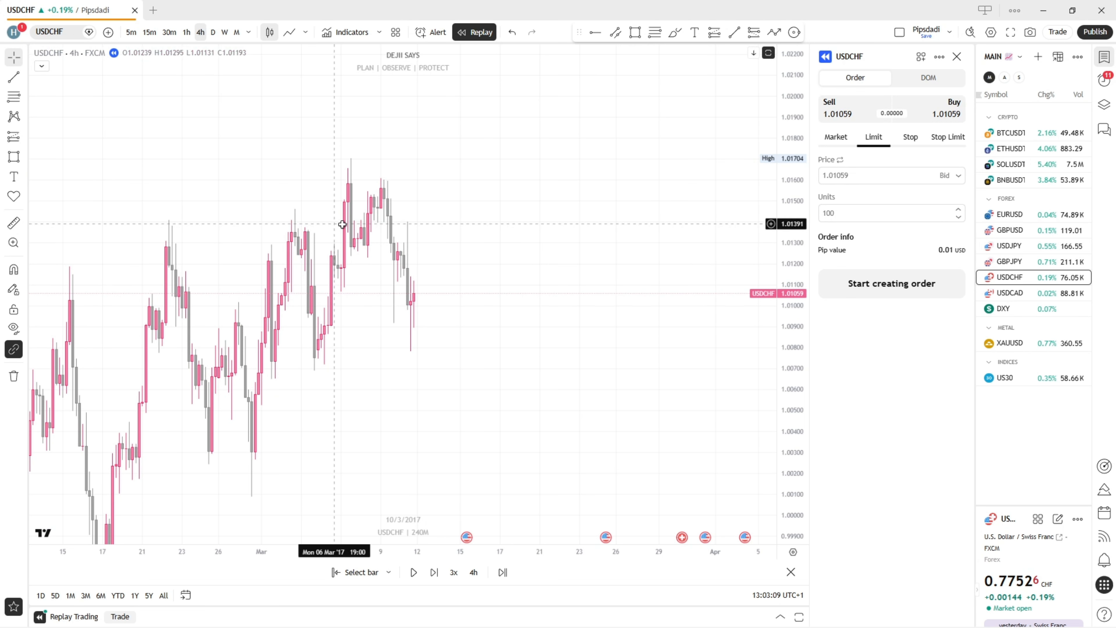
left_click_drag(480, 204, 576, 208)
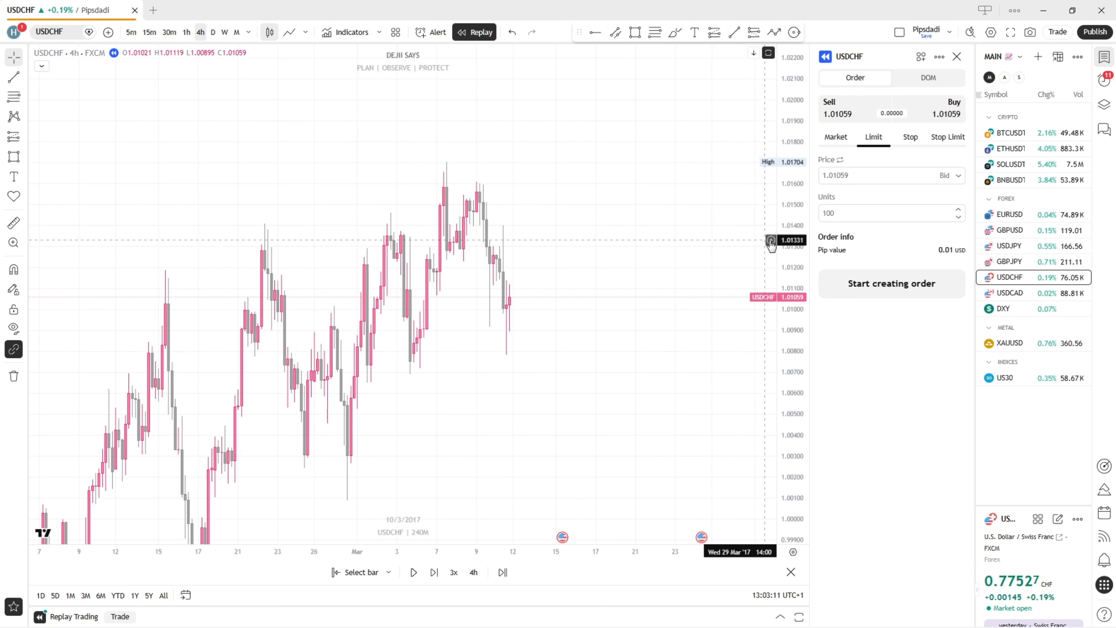
scroll(792, 224, "up", 2)
scroll(630, 241, "up", 2)
left_click_drag(472, 355, 491, 303)
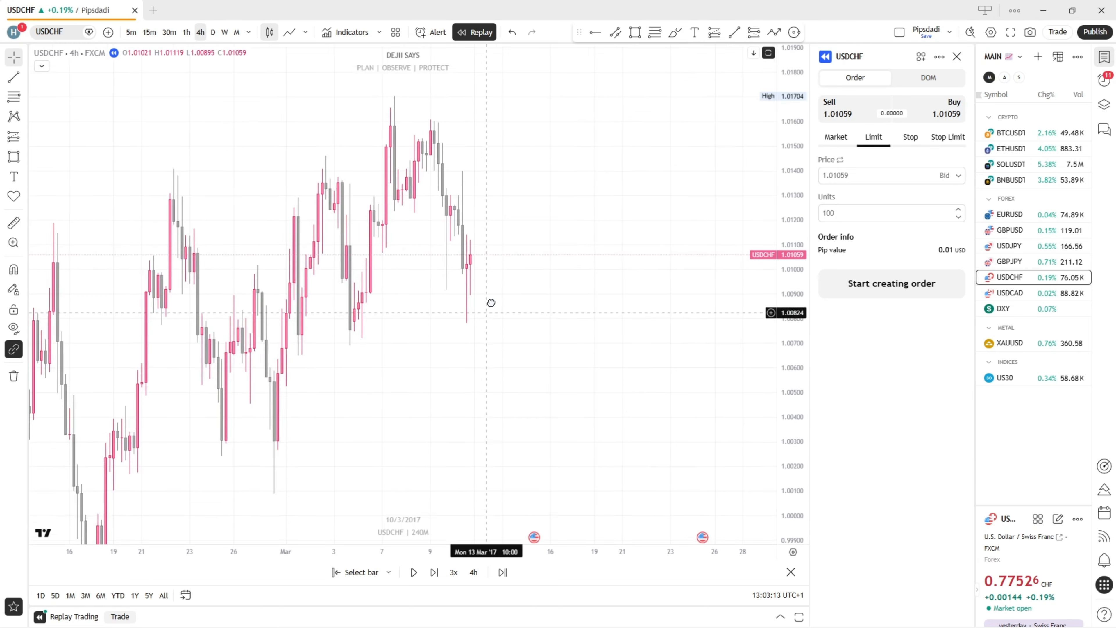
left_click_drag(413, 406, 485, 397)
left_click_drag(458, 351, 414, 355)
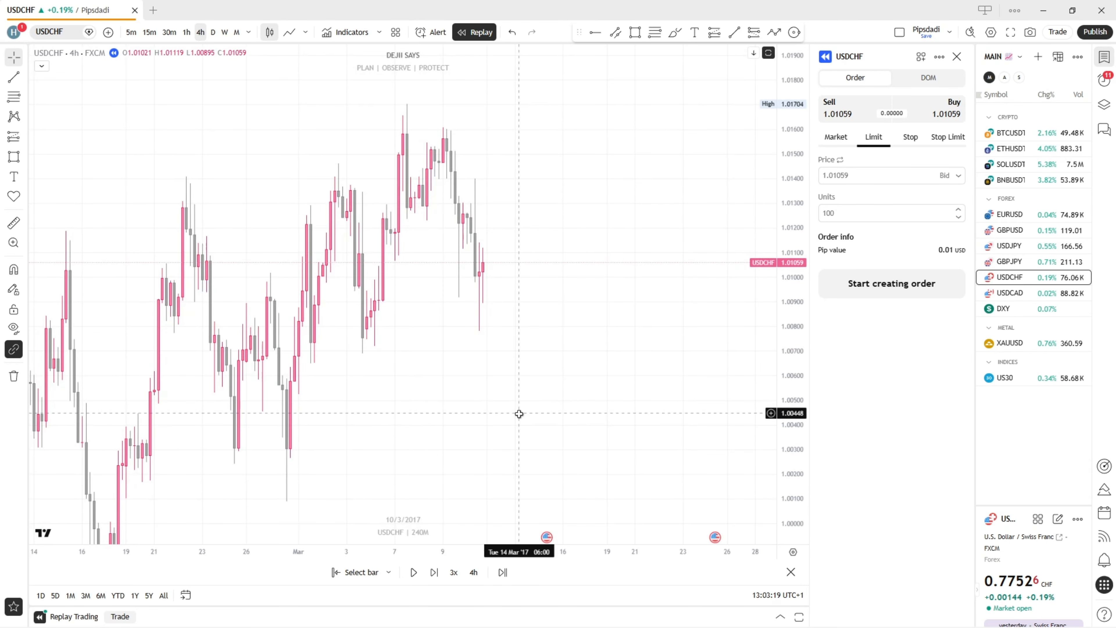
Mark a demand zone rectangle between about 1.00588 and 1.00047, from 28 February to about 23 March 2017
left_click_drag(519, 414, 481, 349)
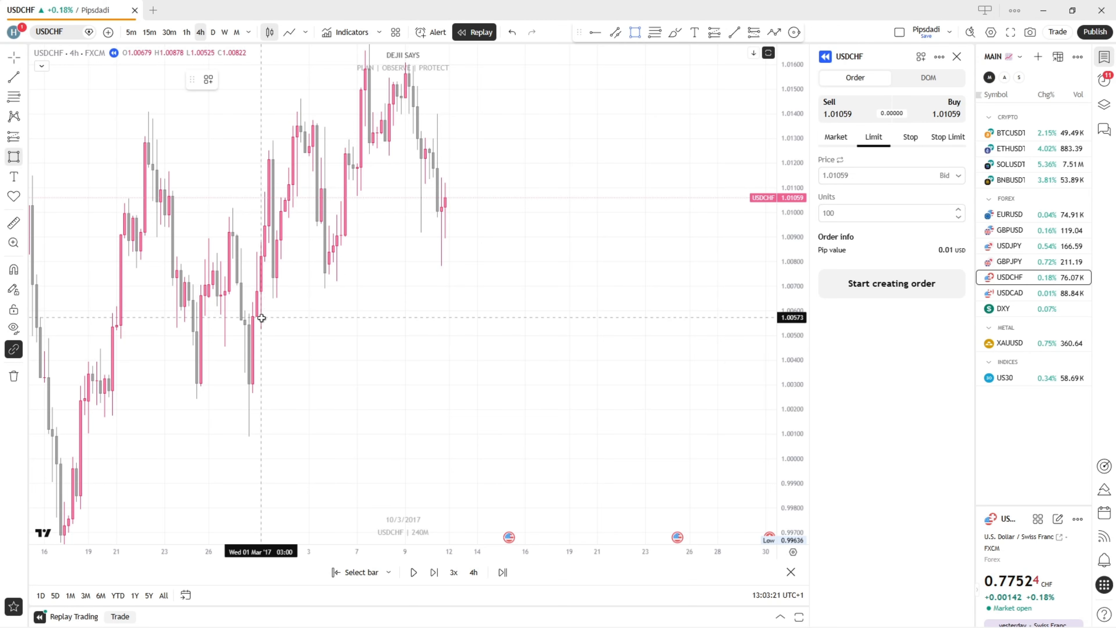
left_click_drag(249, 314, 309, 447)
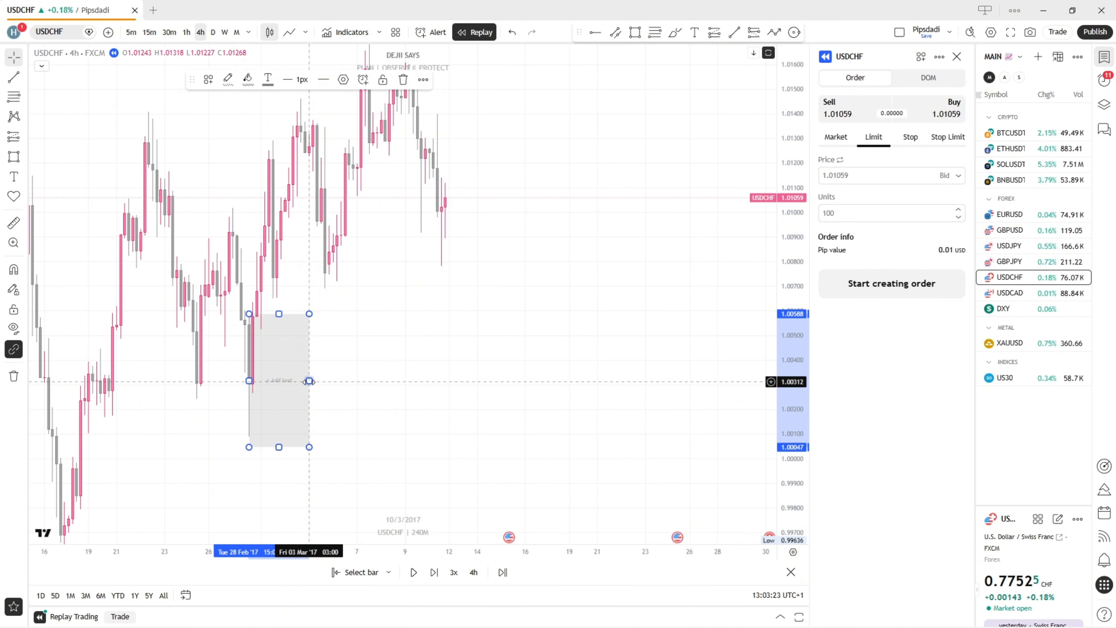
left_click_drag(309, 382, 653, 373)
left_click(609, 302)
Place a long position at the demand zone from 14 to 21 March 2017, with entry about 1.00593, stop about 0.99981 and target about 1.01634
left_click_drag(543, 102, 556, 188)
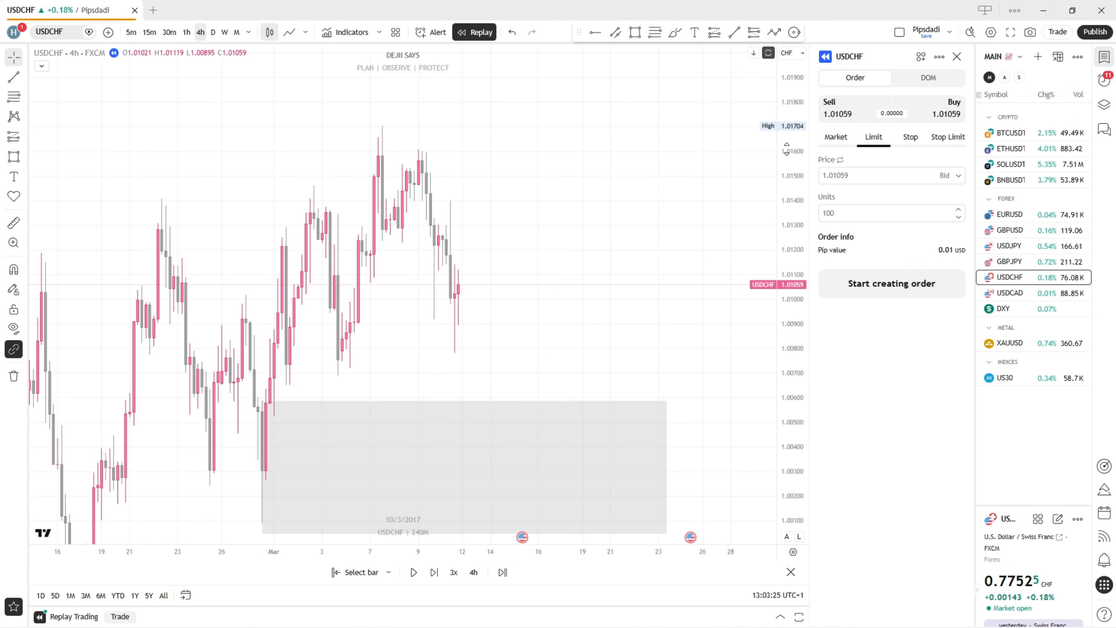
left_click_drag(787, 150, 786, 248)
left_click_drag(615, 192, 474, 190)
scroll(471, 190, "down", 1)
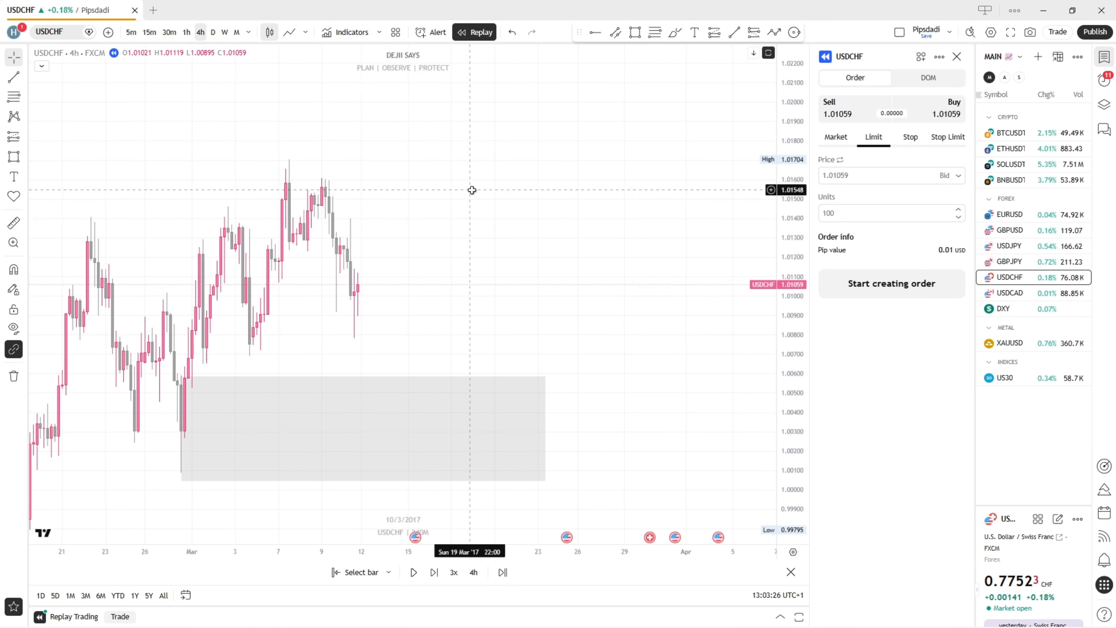
left_click(709, 36)
left_click(447, 375)
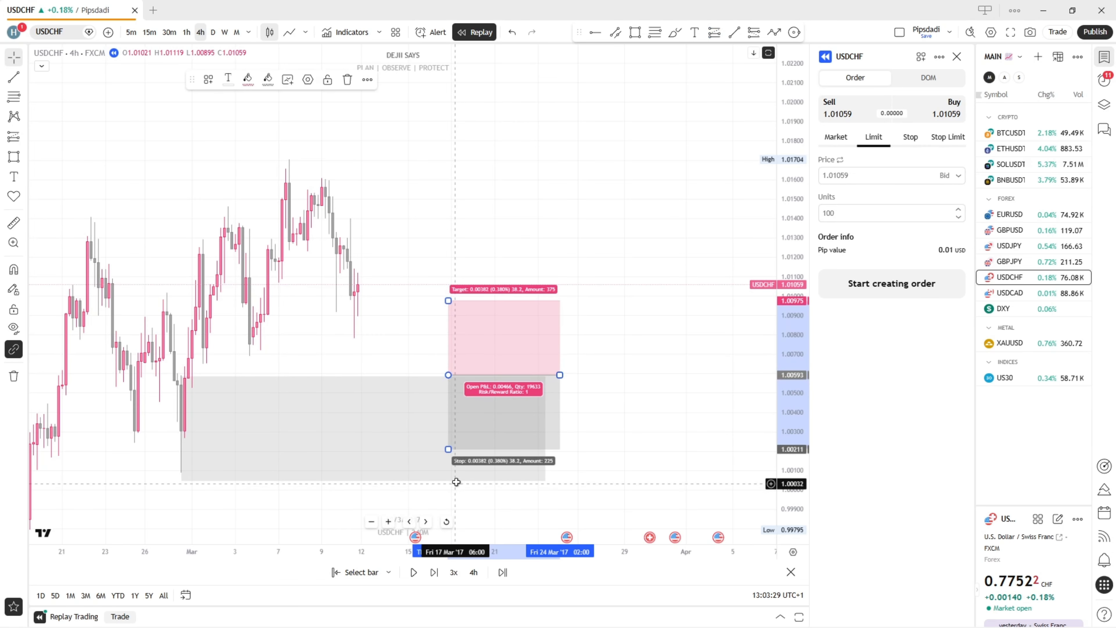
left_click_drag(448, 449, 448, 493)
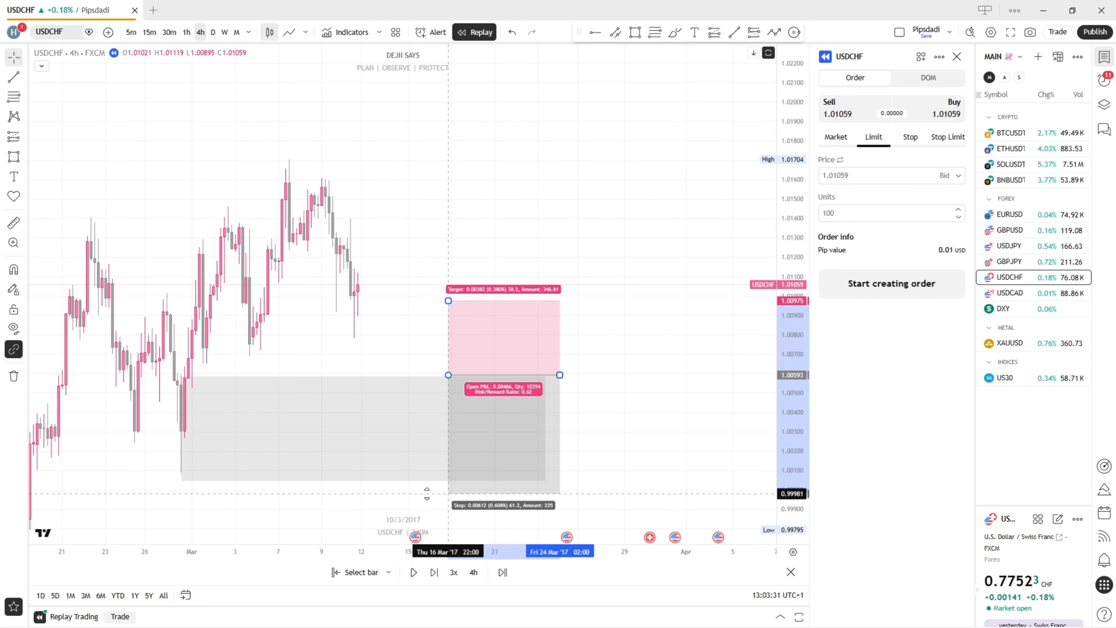
left_click_drag(448, 301, 444, 172)
left_click_drag(449, 334, 384, 361)
left_click(480, 332)
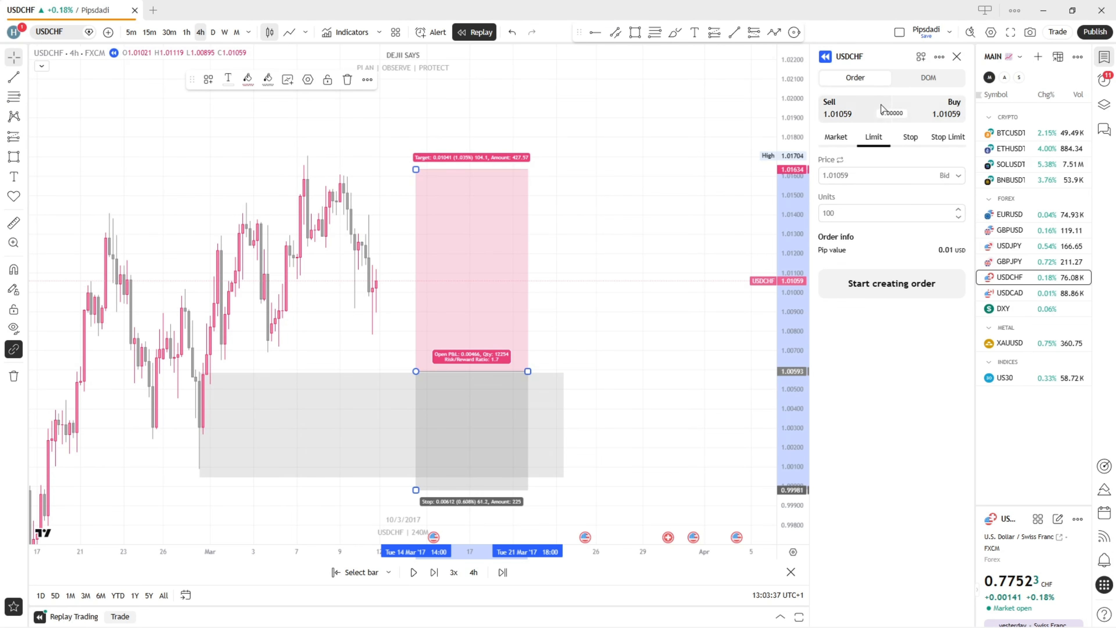
Place a buy limit order for 10 units of USDCHF at 1.00593
left_click(873, 137)
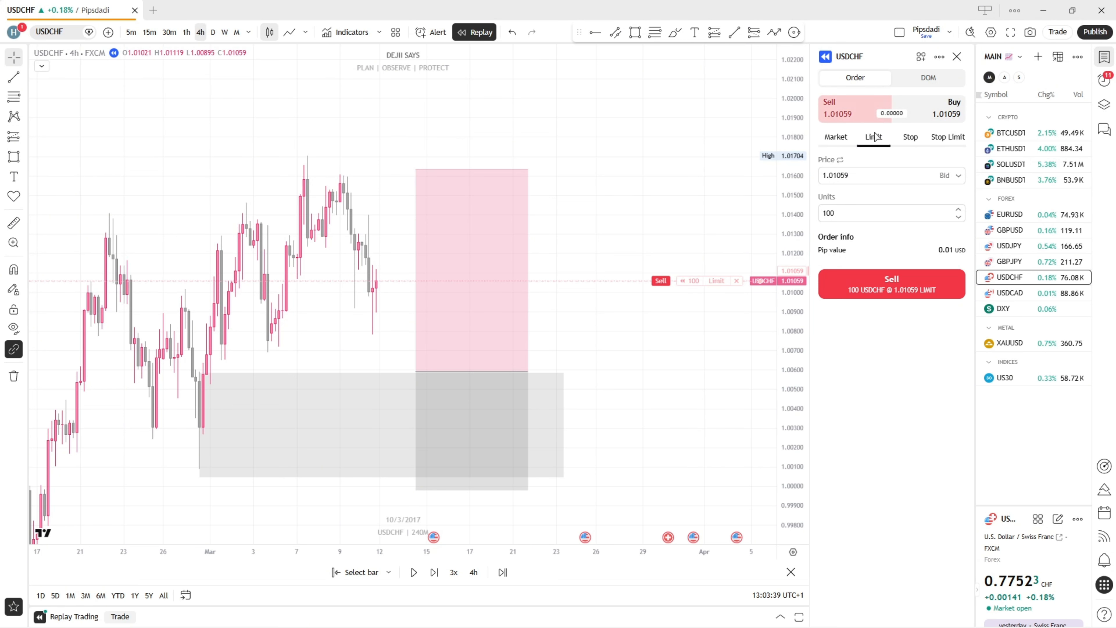
left_click(929, 117)
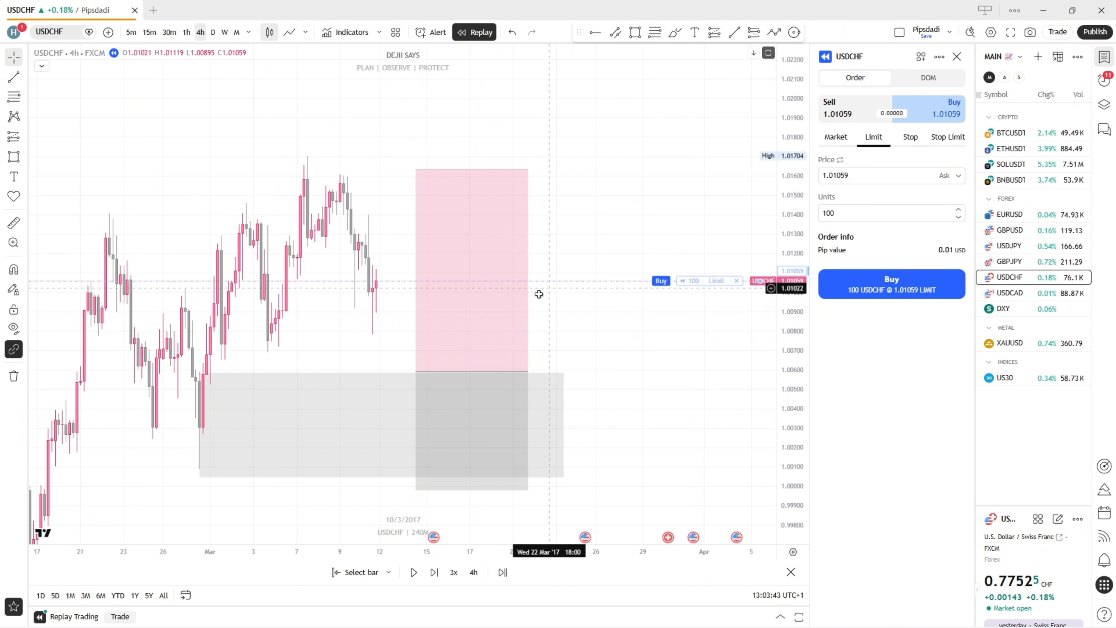
left_click(480, 329)
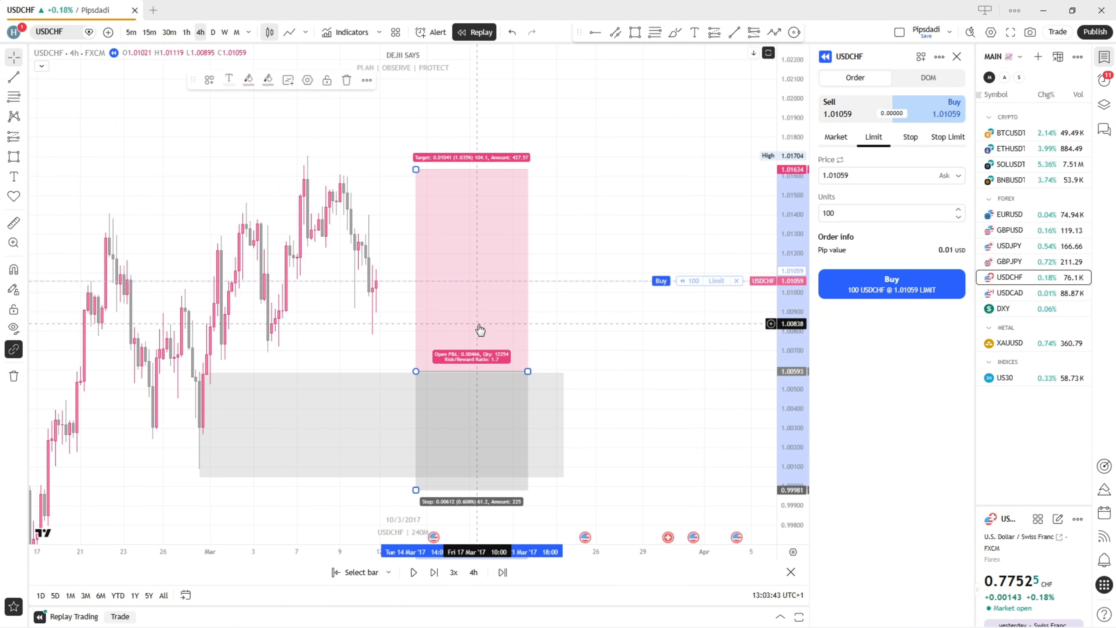
double_click(852, 177)
key("BackSpace")
type("1")
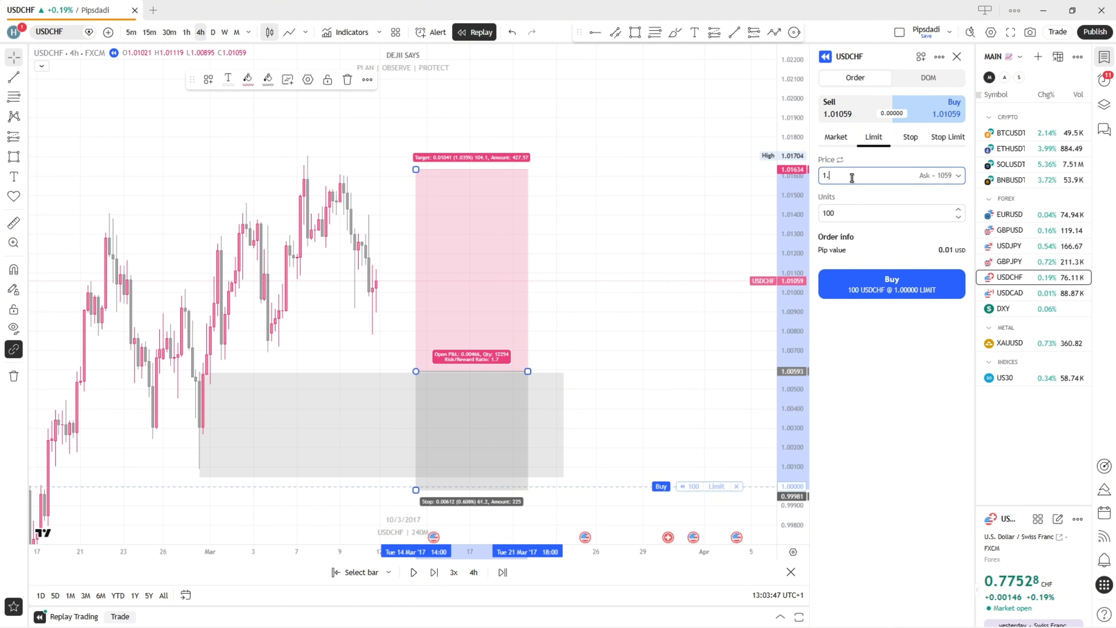
type(".00593")
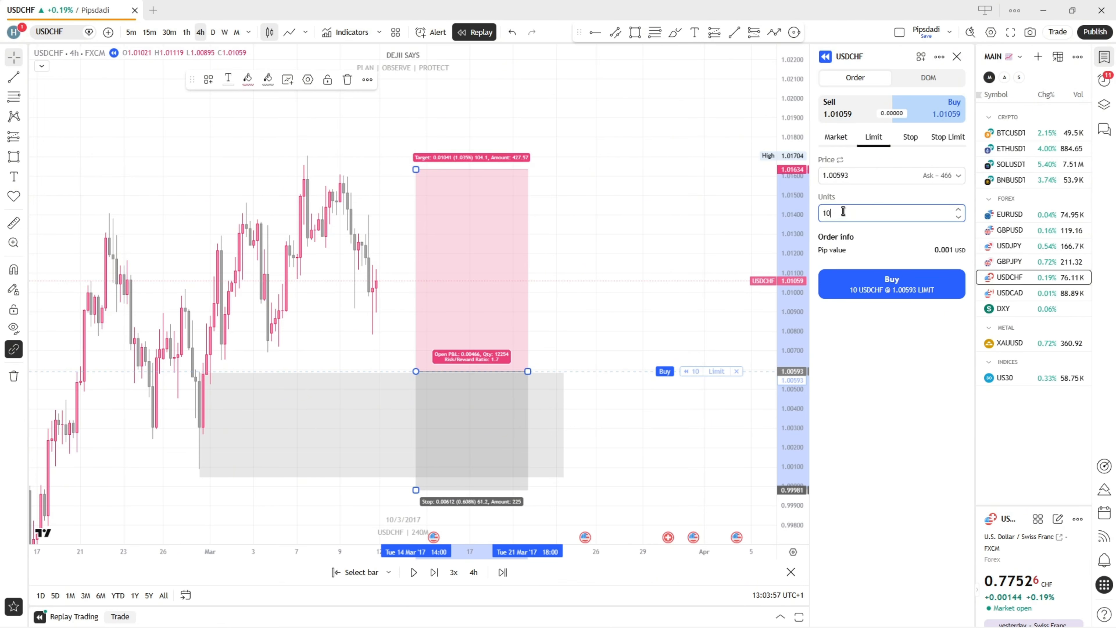
left_click(897, 293)
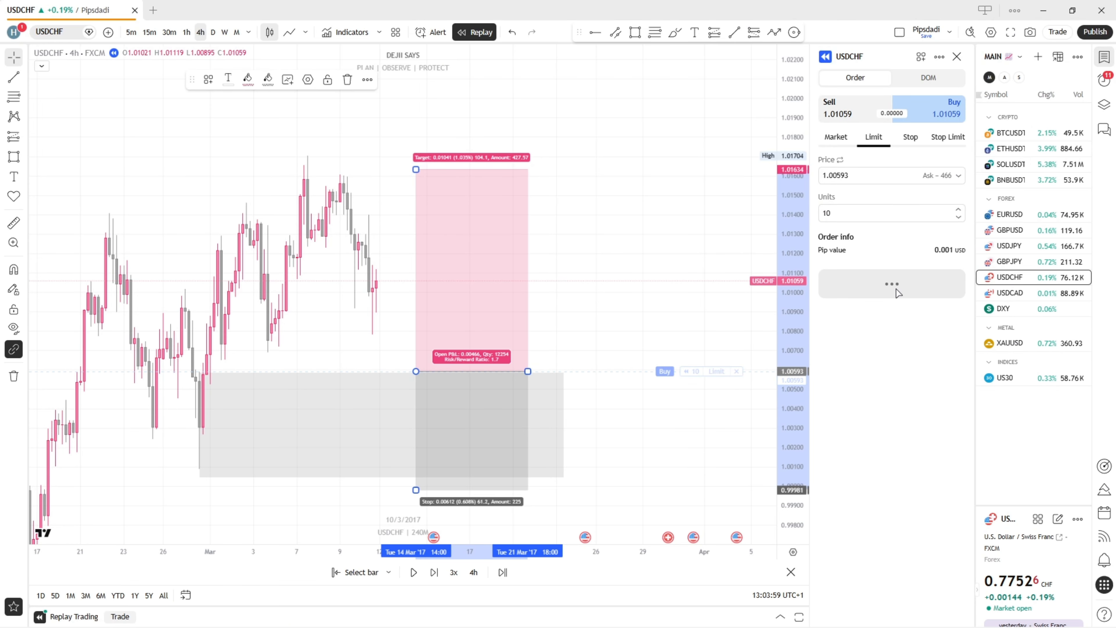
left_click(707, 371)
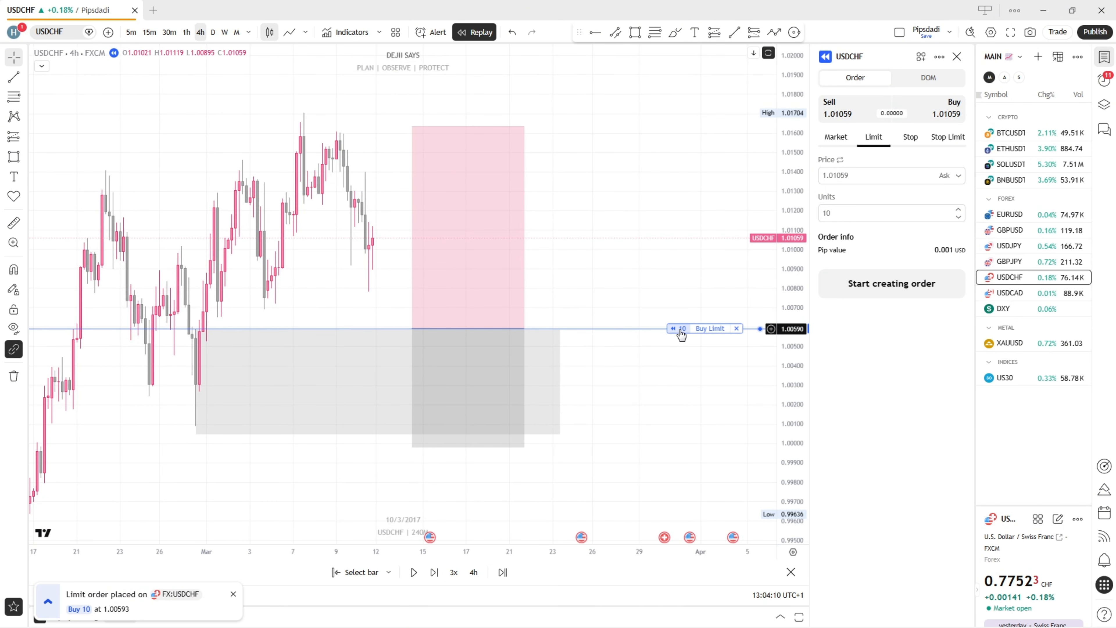
left_click(680, 327)
left_click(652, 271)
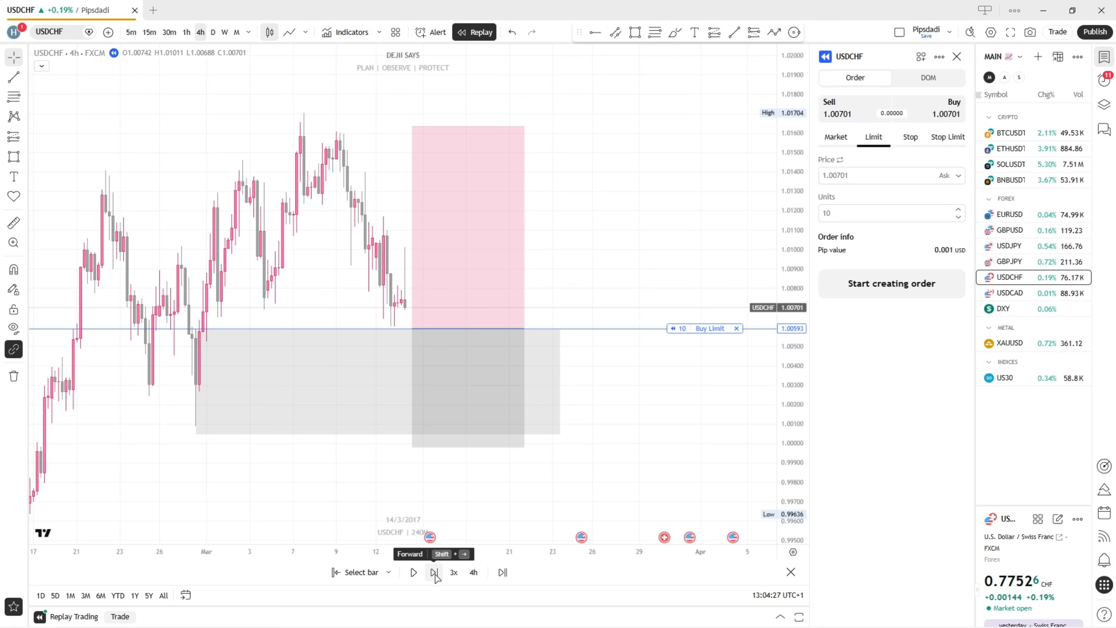
Play the 4-hour replay forward from 14 to 16 March 2017 at 3x speed
left_click(453, 572)
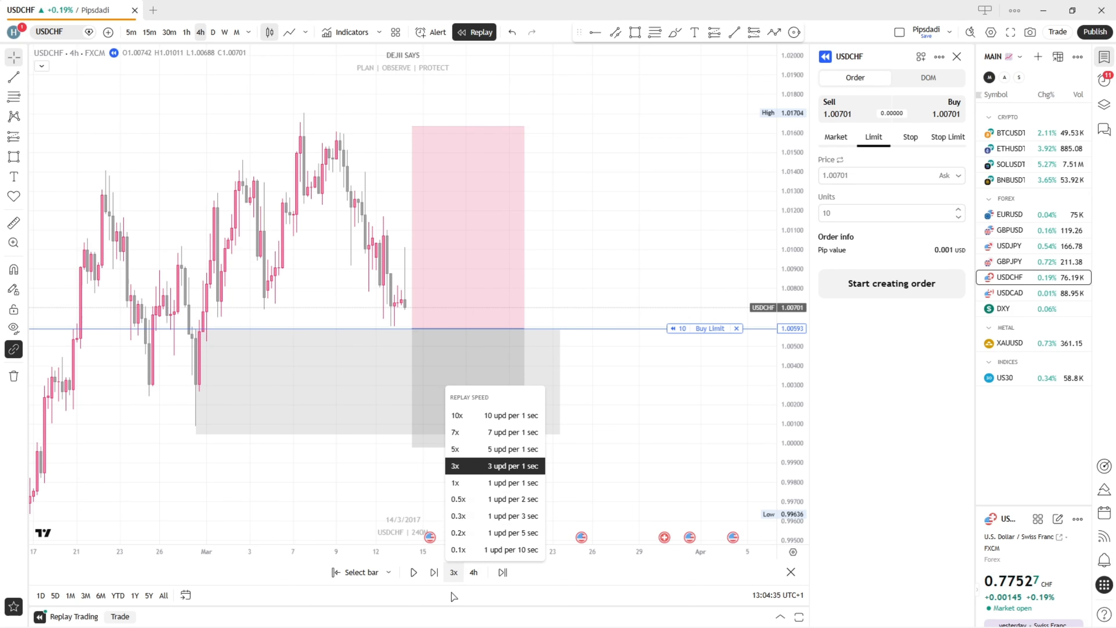
left_click(474, 593)
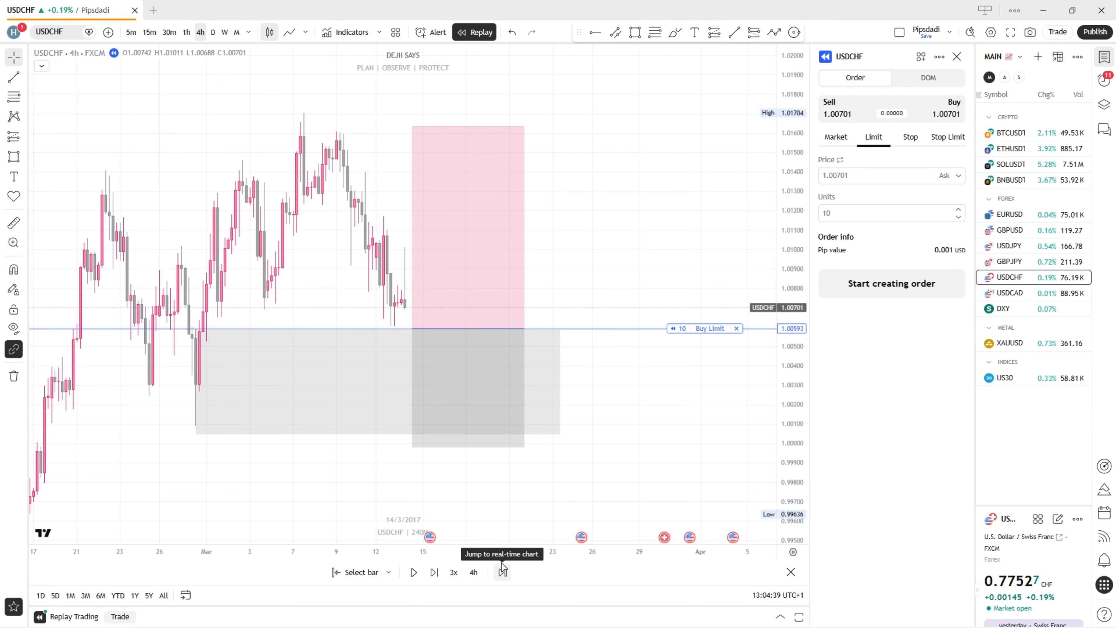
left_click_drag(340, 261, 400, 256)
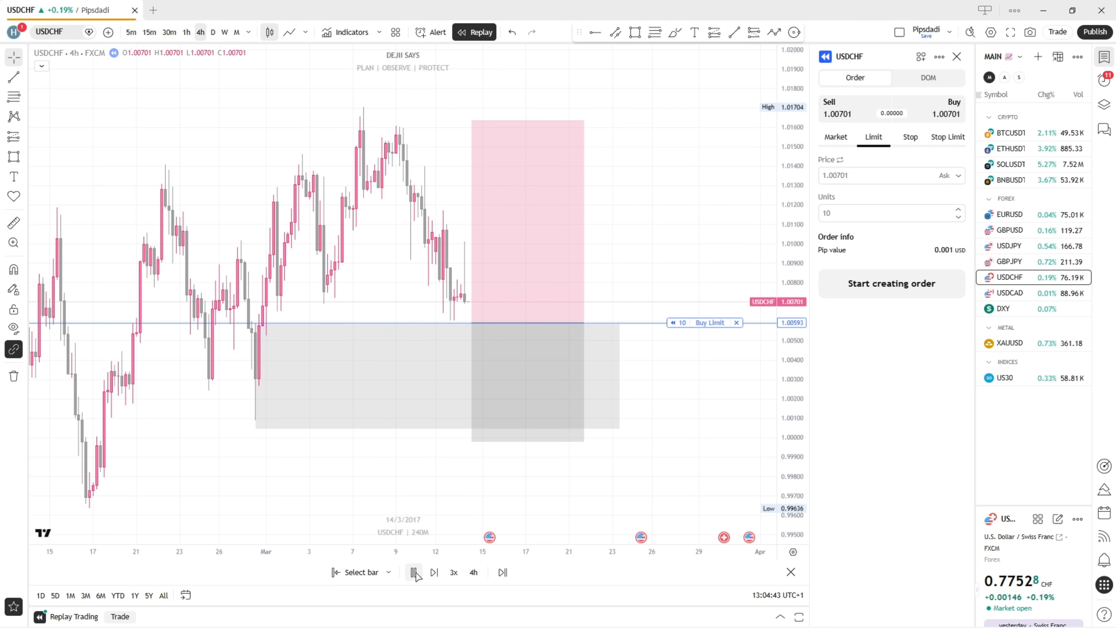
left_click(414, 572)
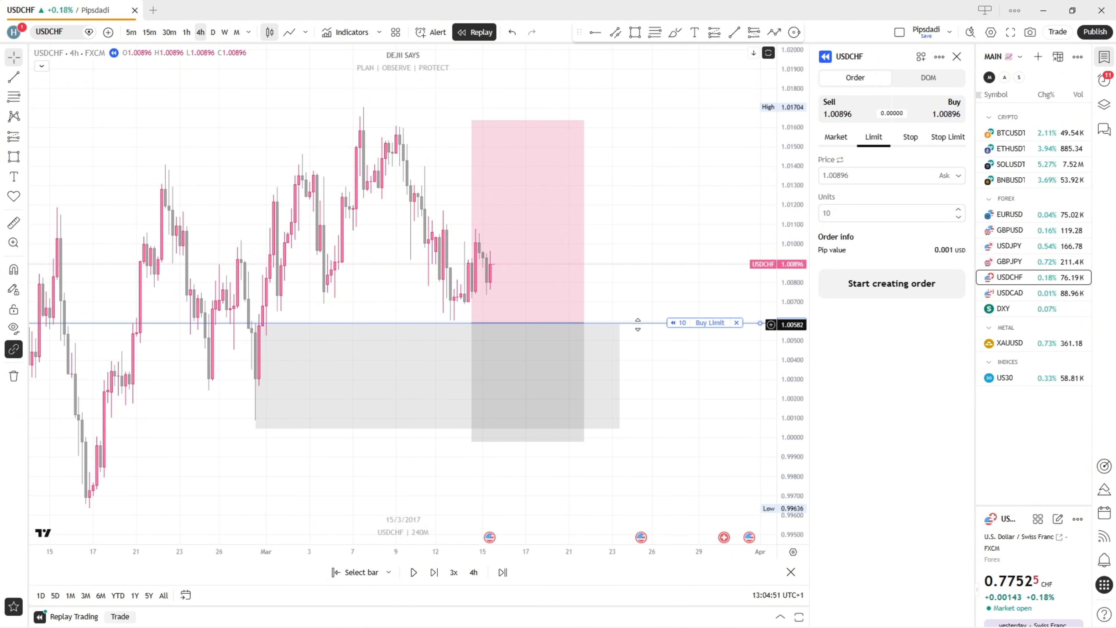
Restart the replay on the 1-hour chart from the 15 March 2017 20:00 bar
left_click(337, 572)
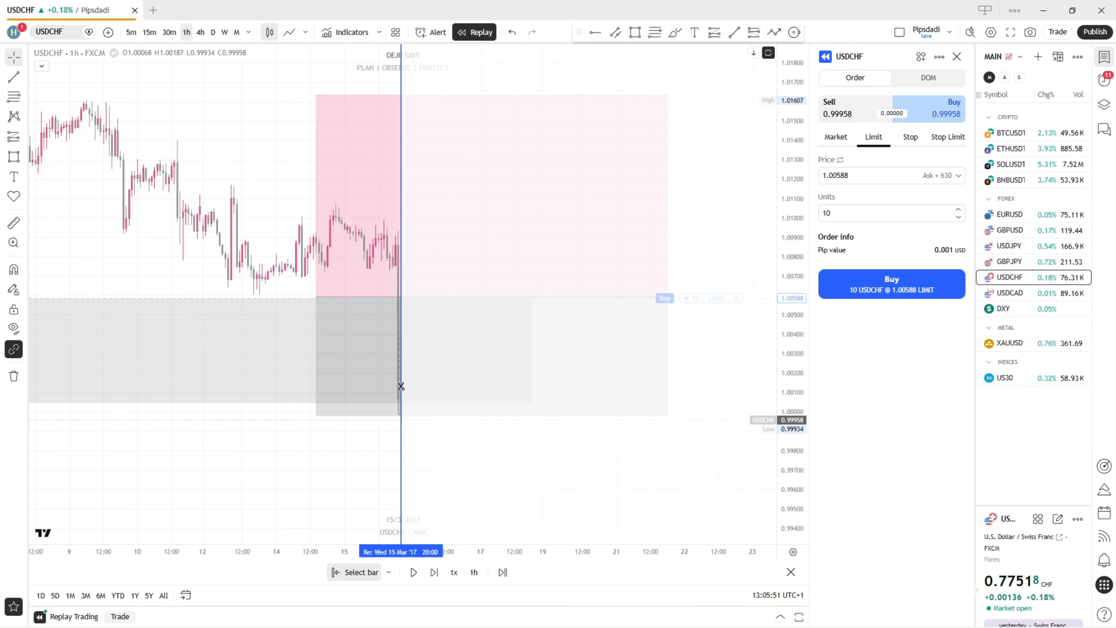
left_click(401, 385)
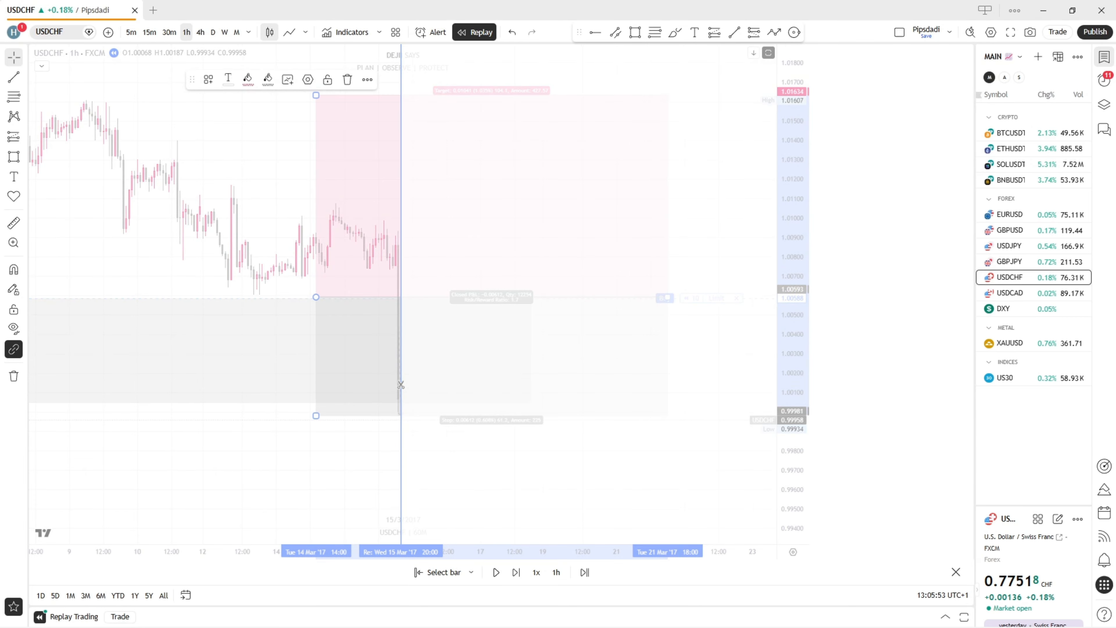
left_click(401, 385)
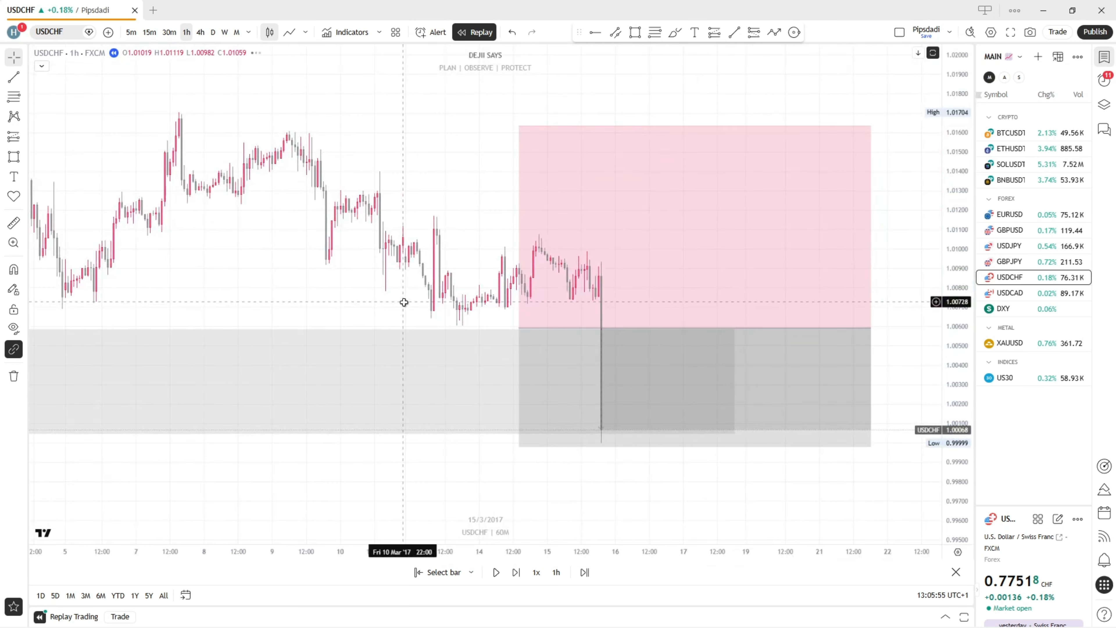
scroll(409, 301, "up", 1)
left_click_drag(411, 301, 316, 272)
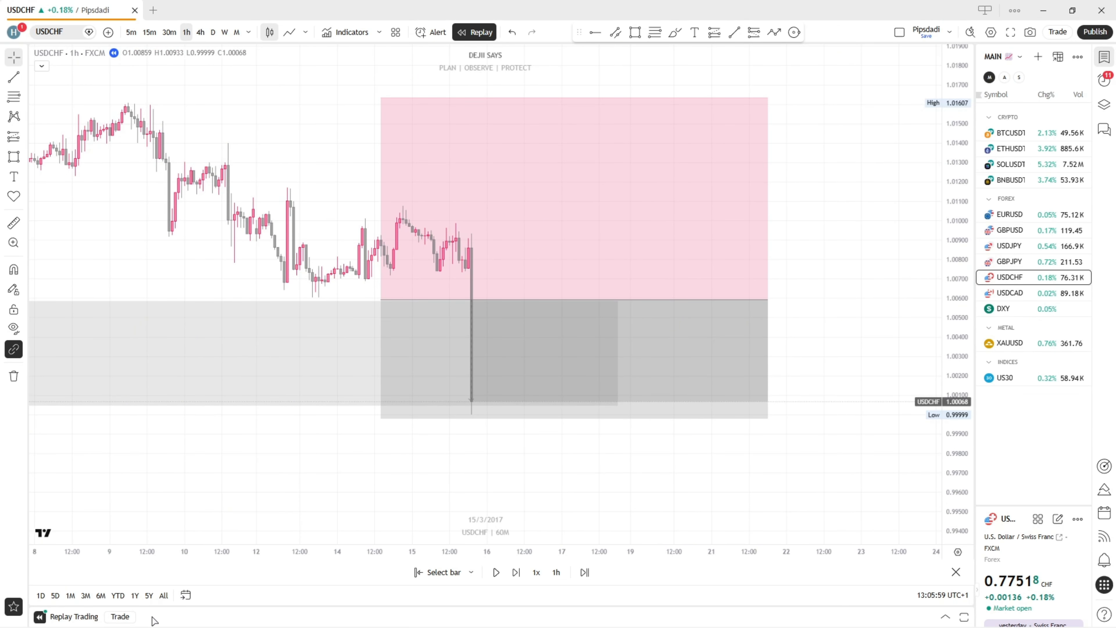
Buy 10 units of USDCHF with a market order at 1.00068
left_click(125, 617)
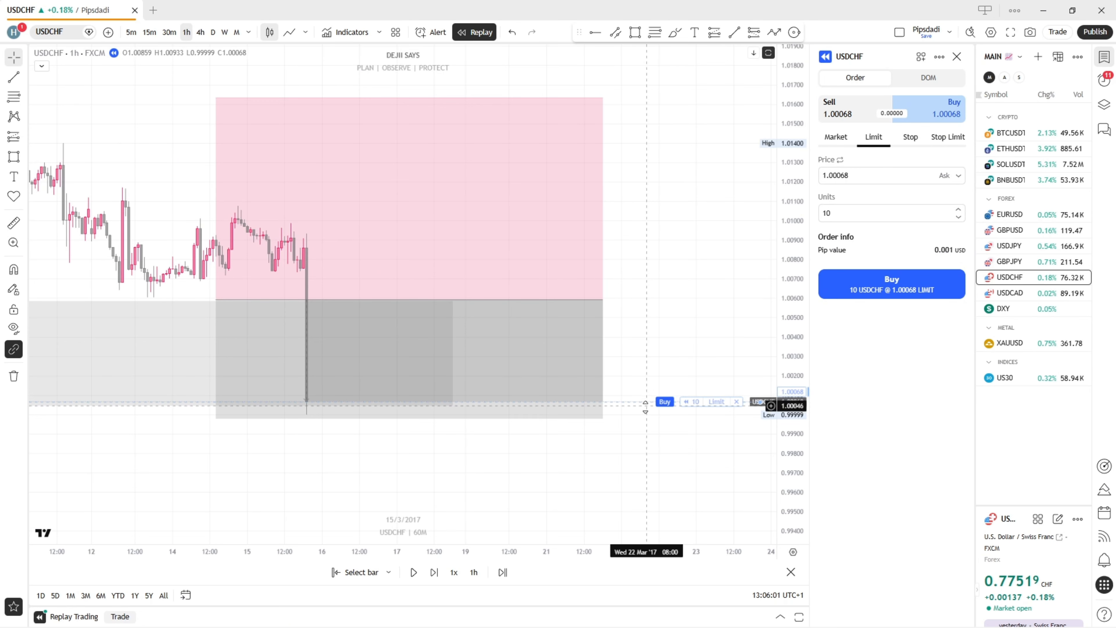
left_click(835, 136)
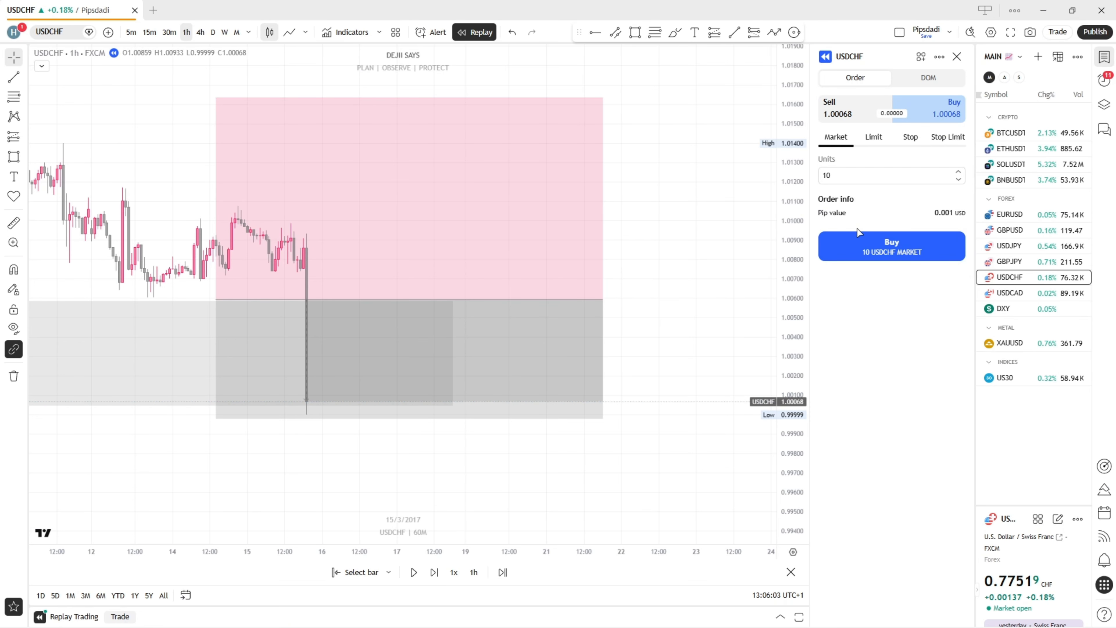
left_click(890, 243)
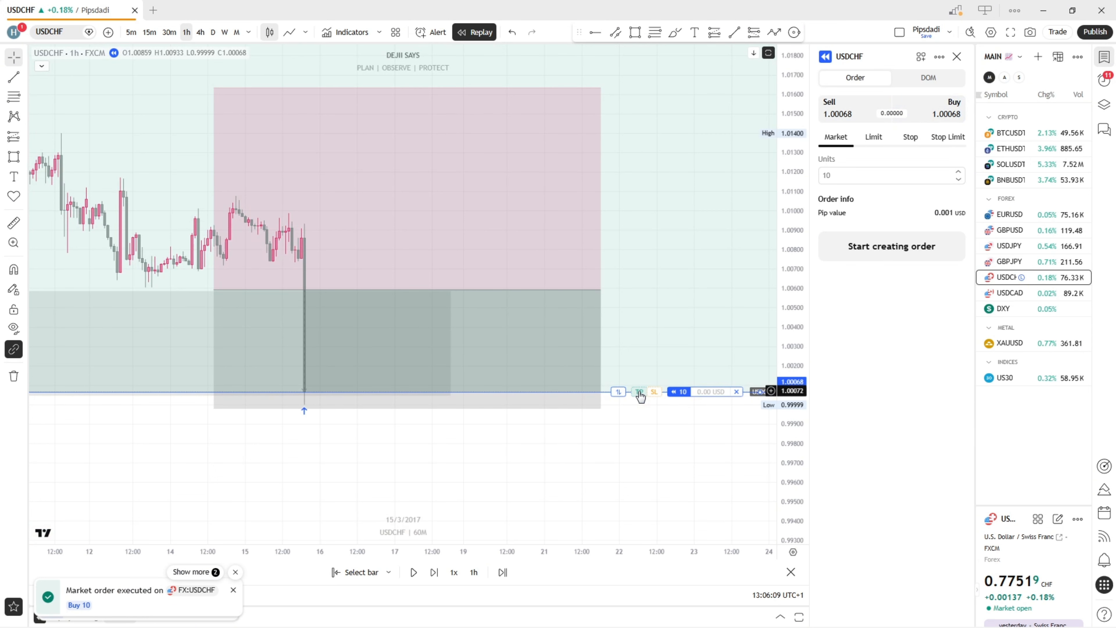
Set and confirm the open position's take profit at 1.01060 and stop loss at 0.99336
left_click_drag(641, 394, 638, 207)
left_click_drag(654, 391, 600, 539)
left_click_drag(682, 289, 645, 219)
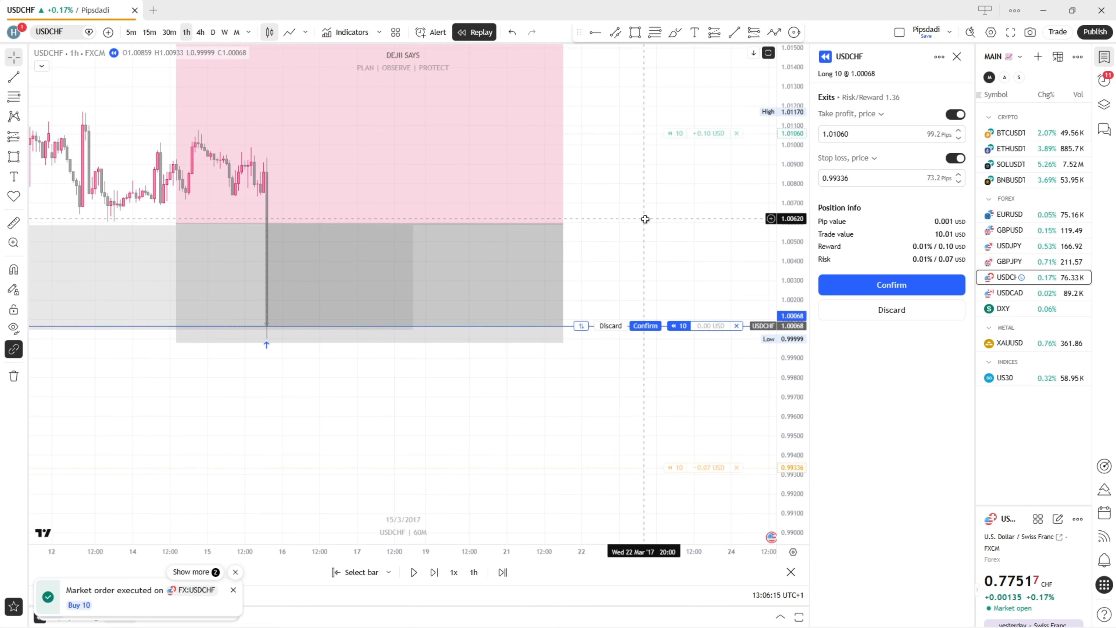
left_click(906, 286)
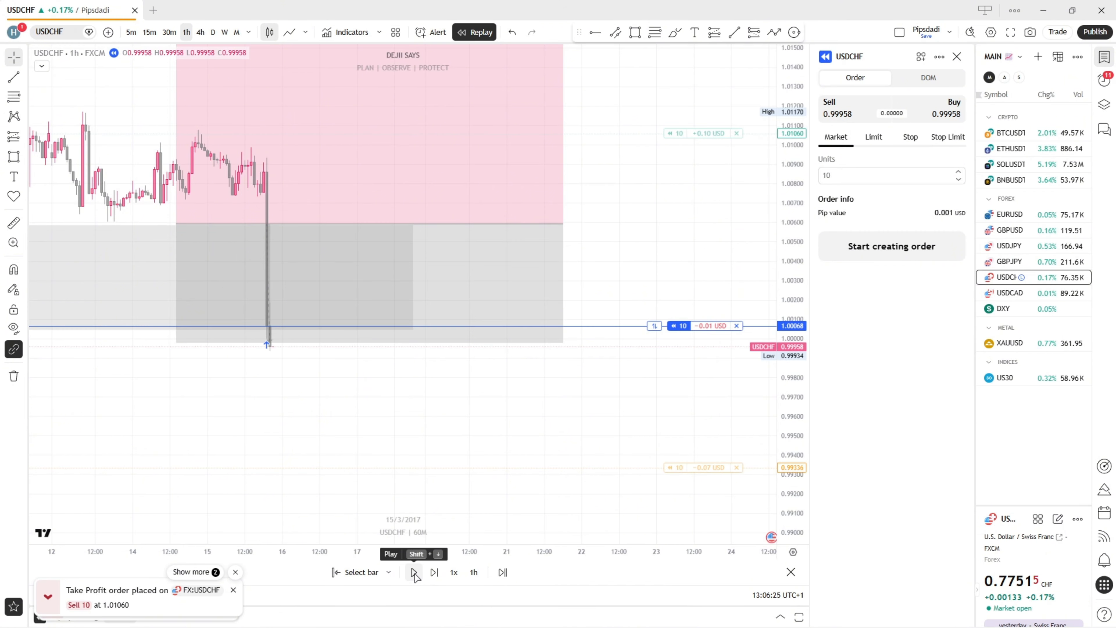
Play the 1-hour replay forward from 15 to 21 March 2017, raising the speed to 3x
left_click(414, 573)
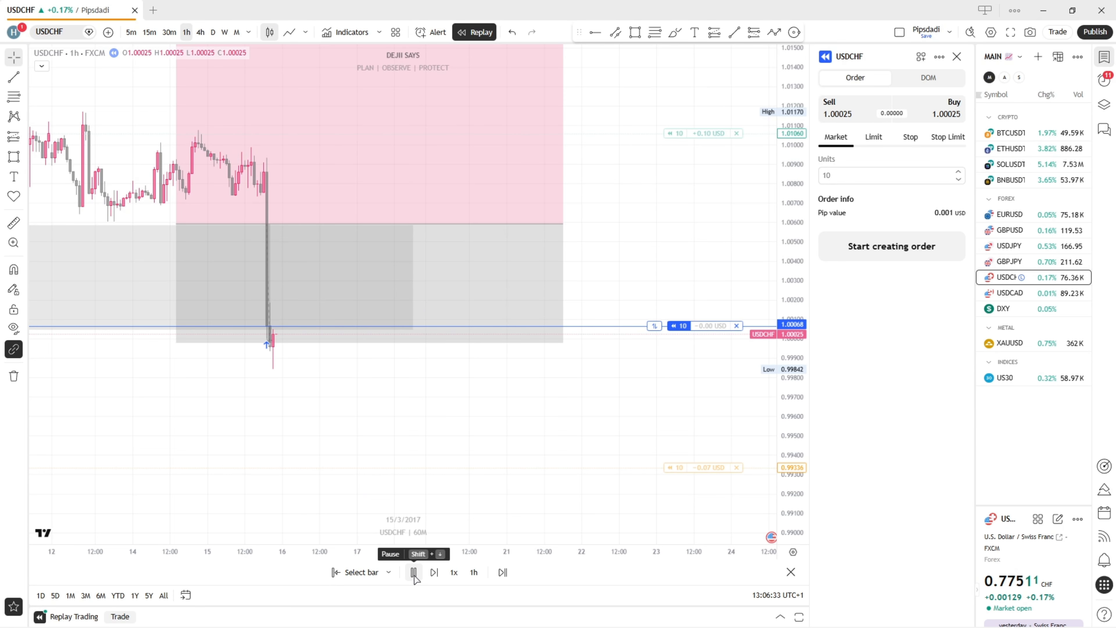
left_click(454, 572)
left_click(465, 470)
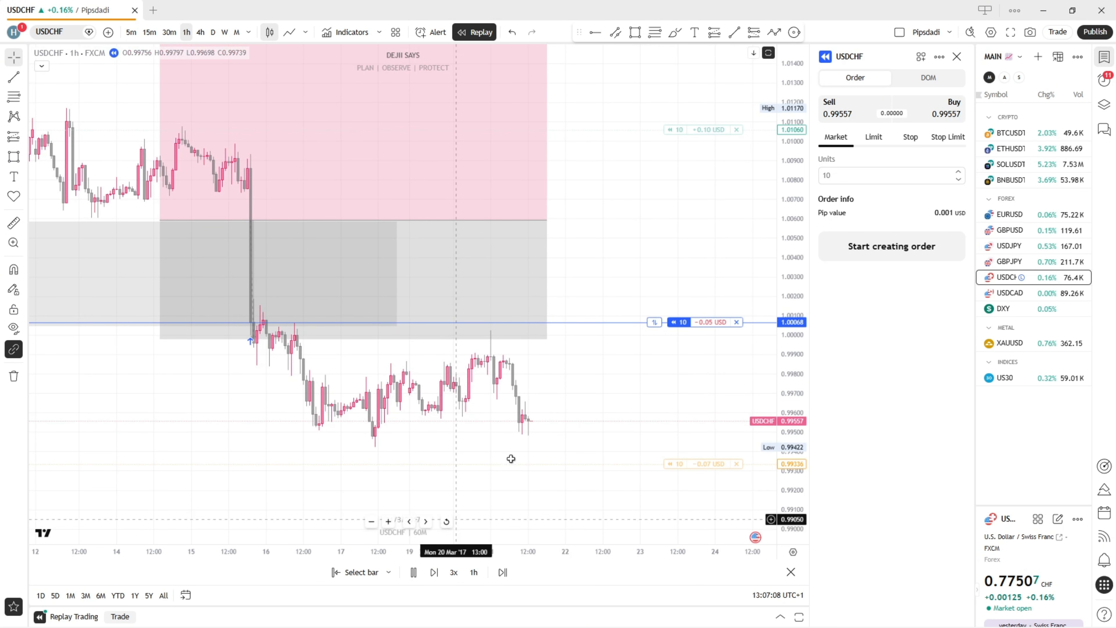
left_click(411, 571)
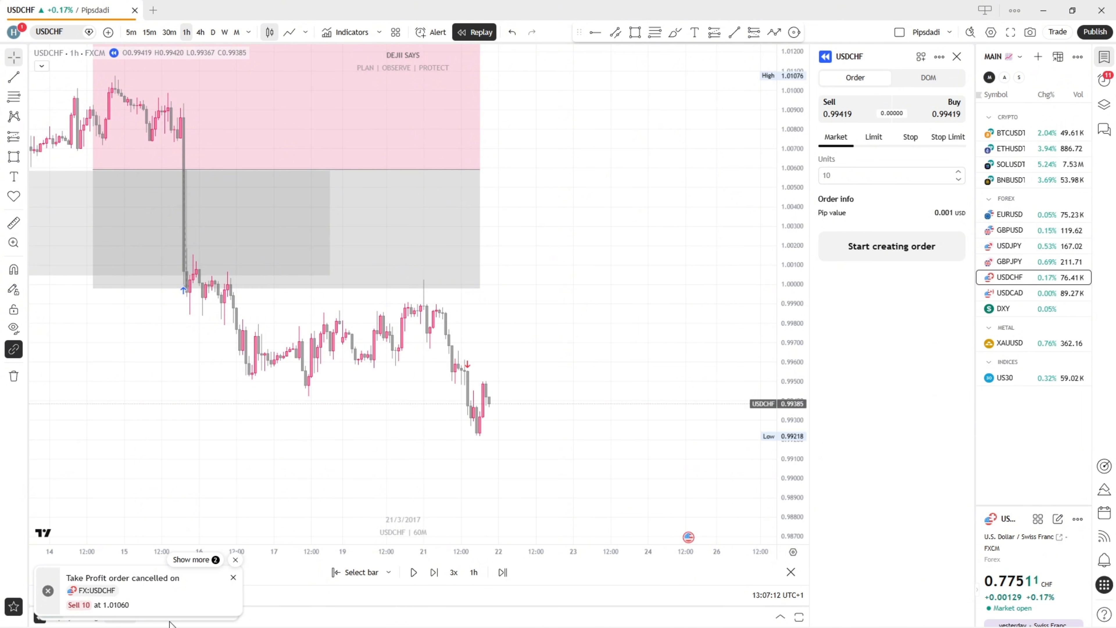
Dismiss the order notifications and examine the replay trading metrics for the closed trade
left_click(235, 559)
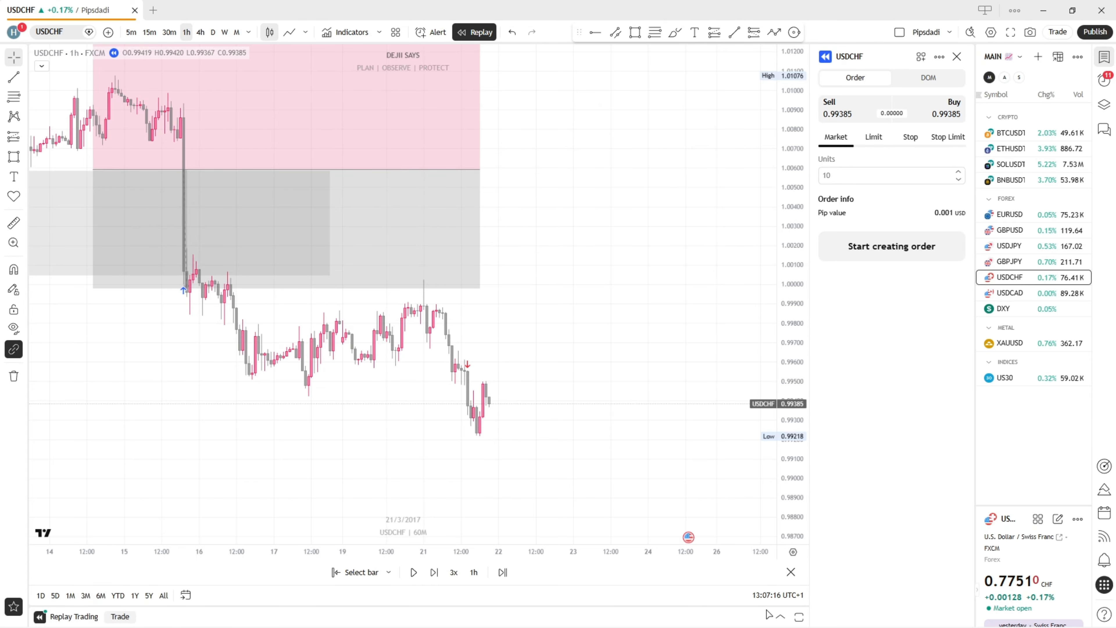
left_click(780, 618)
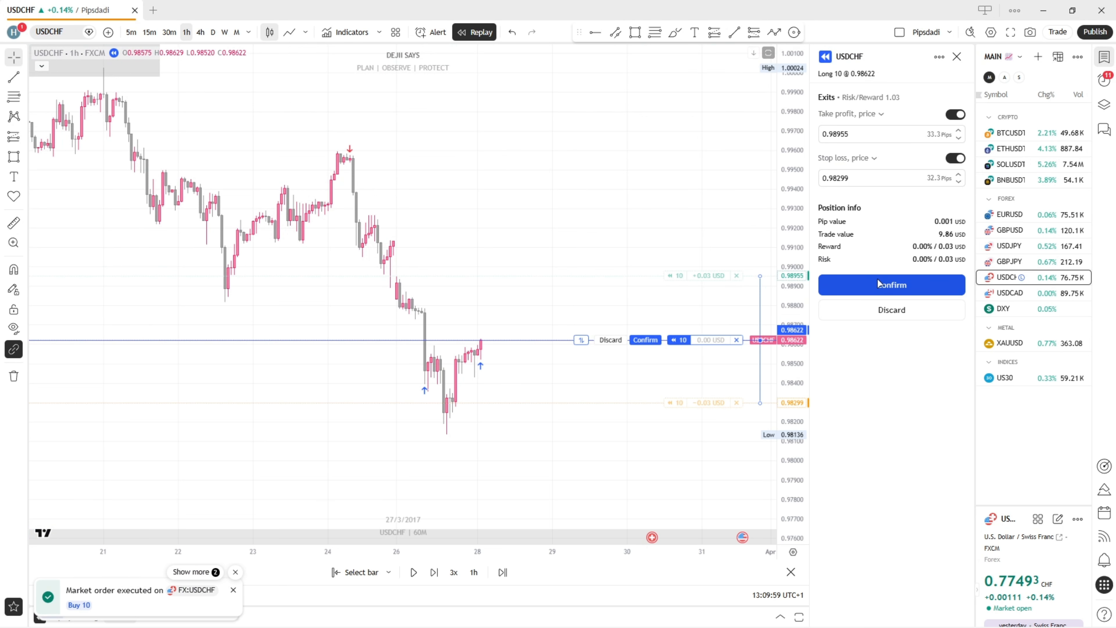
Confirm the take profit at 0.98955 and stop loss at 0.98299, and play the 1-hour replay through 28 March 2017
left_click(891, 285)
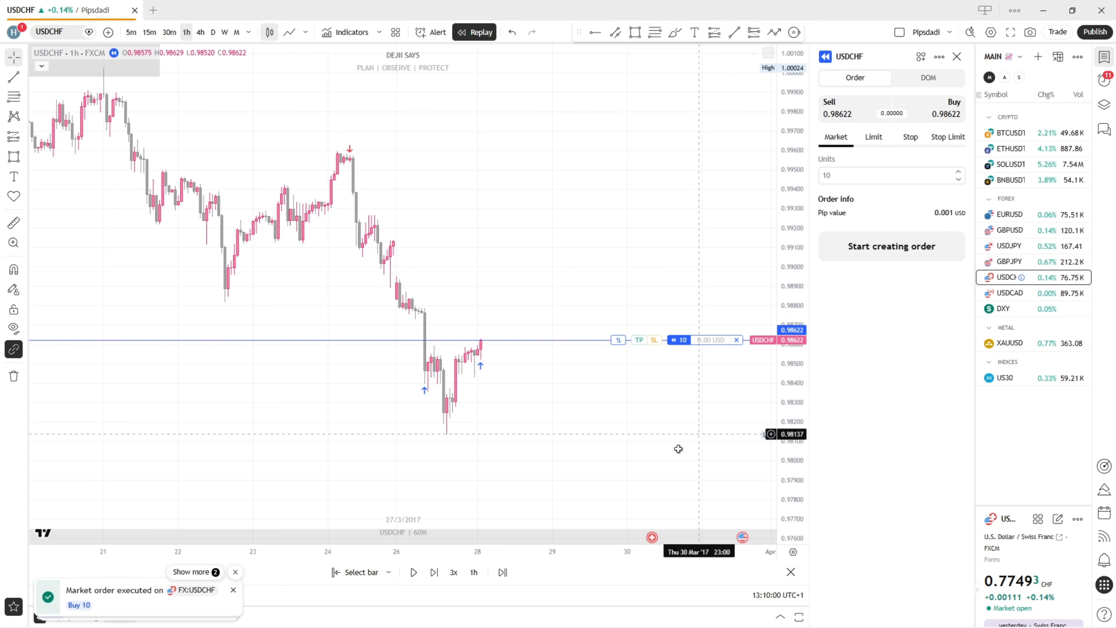
left_click(414, 571)
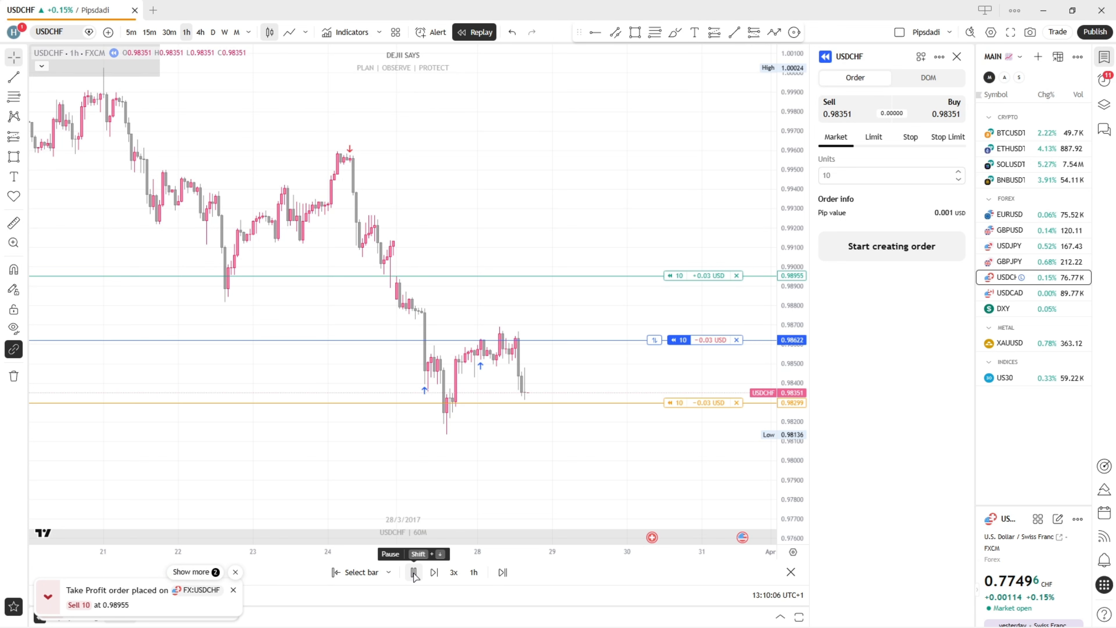
left_click(418, 573)
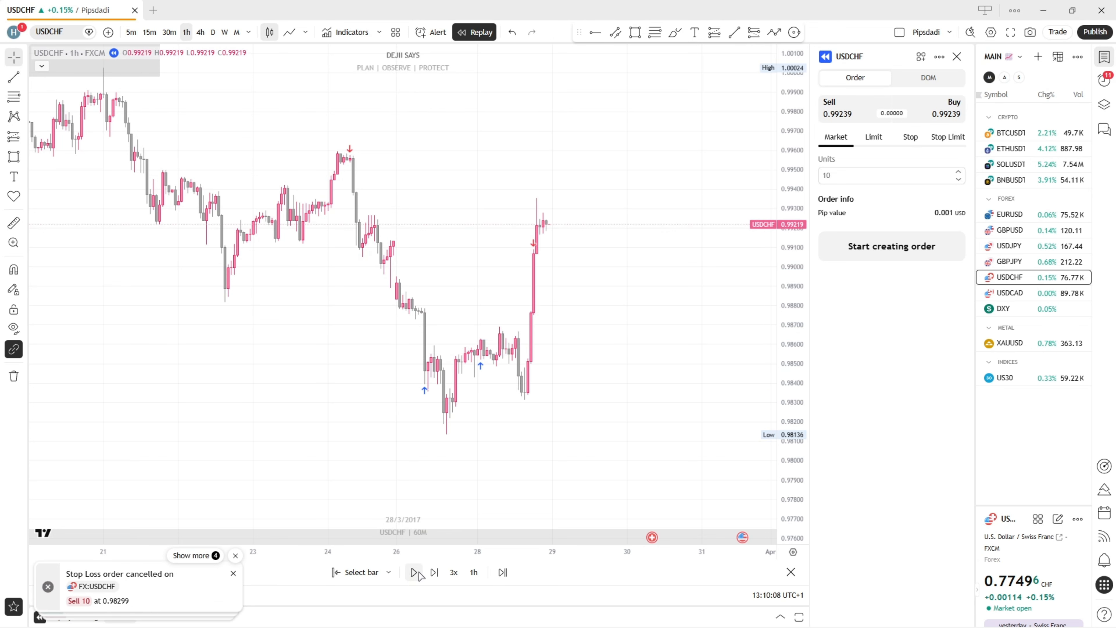
Review the replay trading metrics for total P&L, drawdown, number of trades and profitable trades
left_click(782, 617)
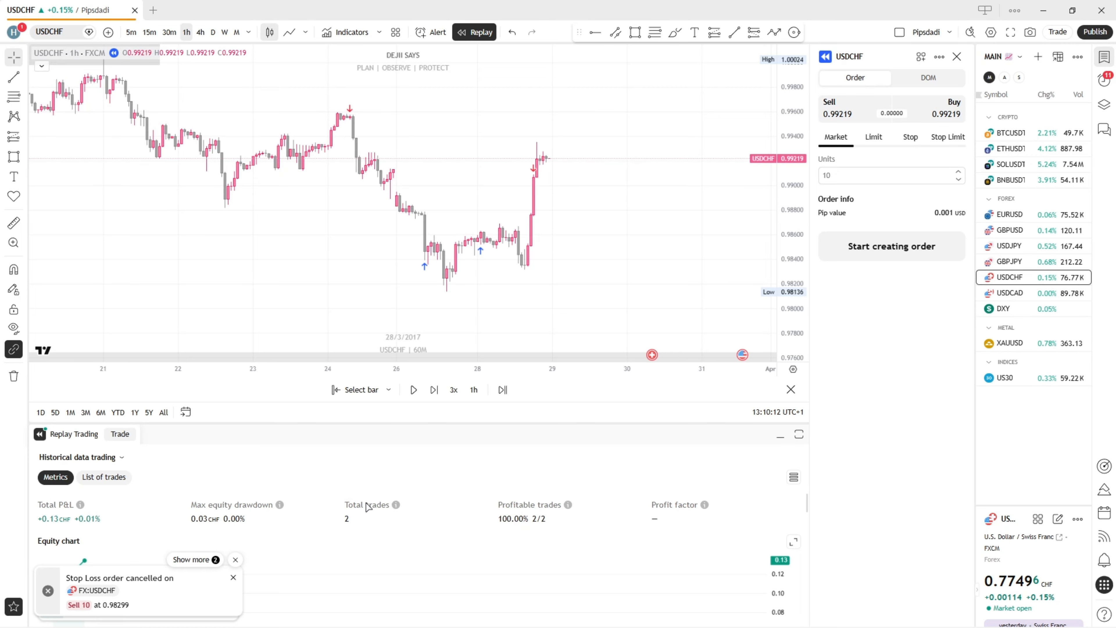
left_click(769, 434)
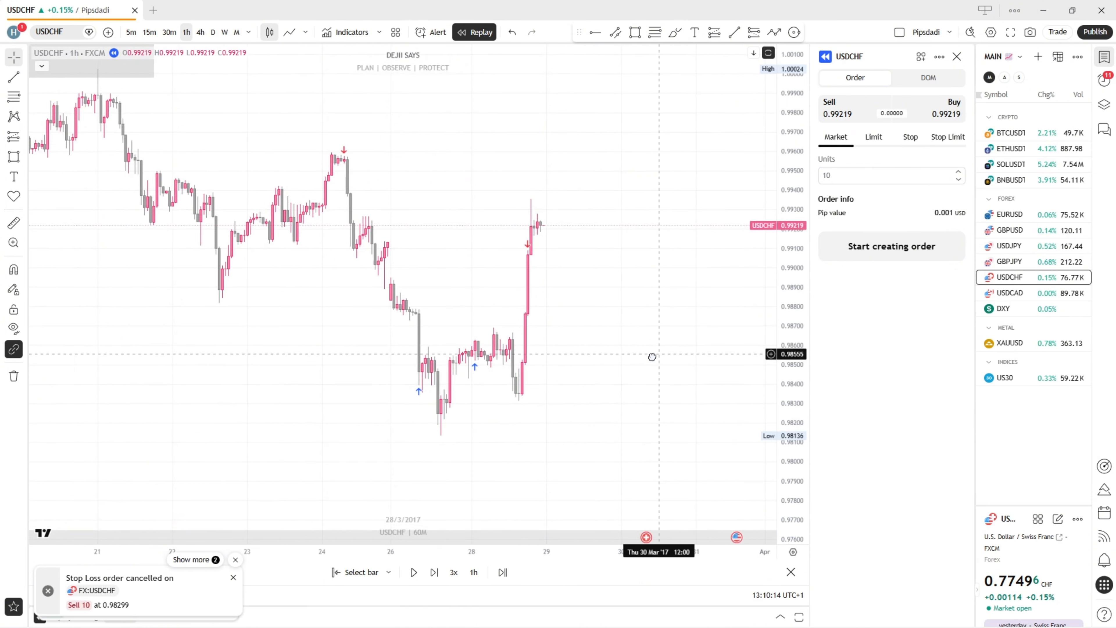
left_click(235, 560)
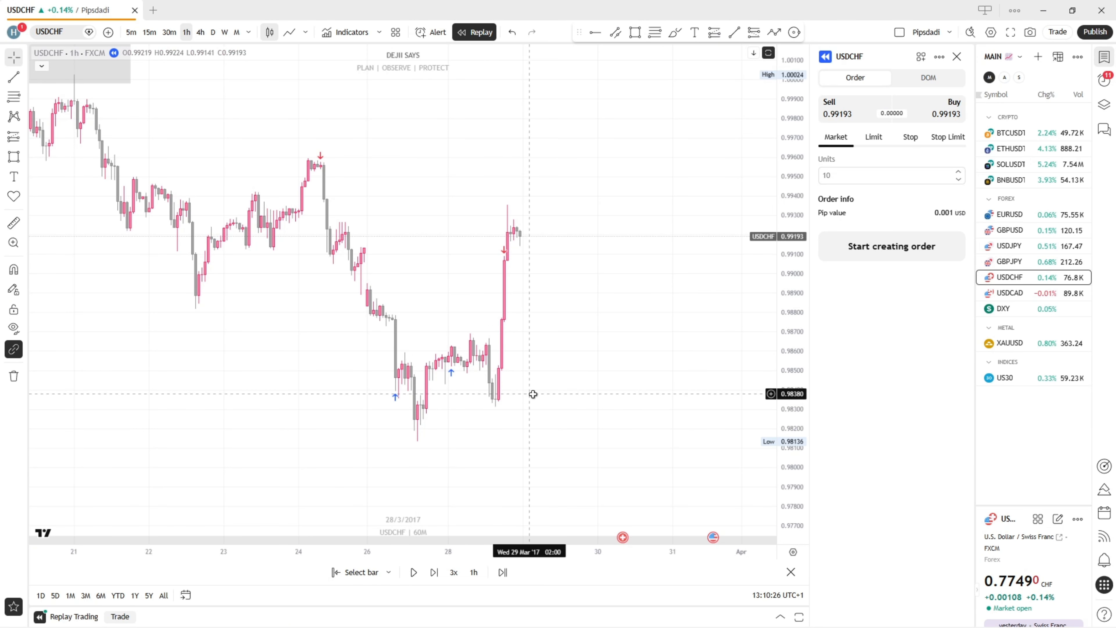
left_click(780, 617)
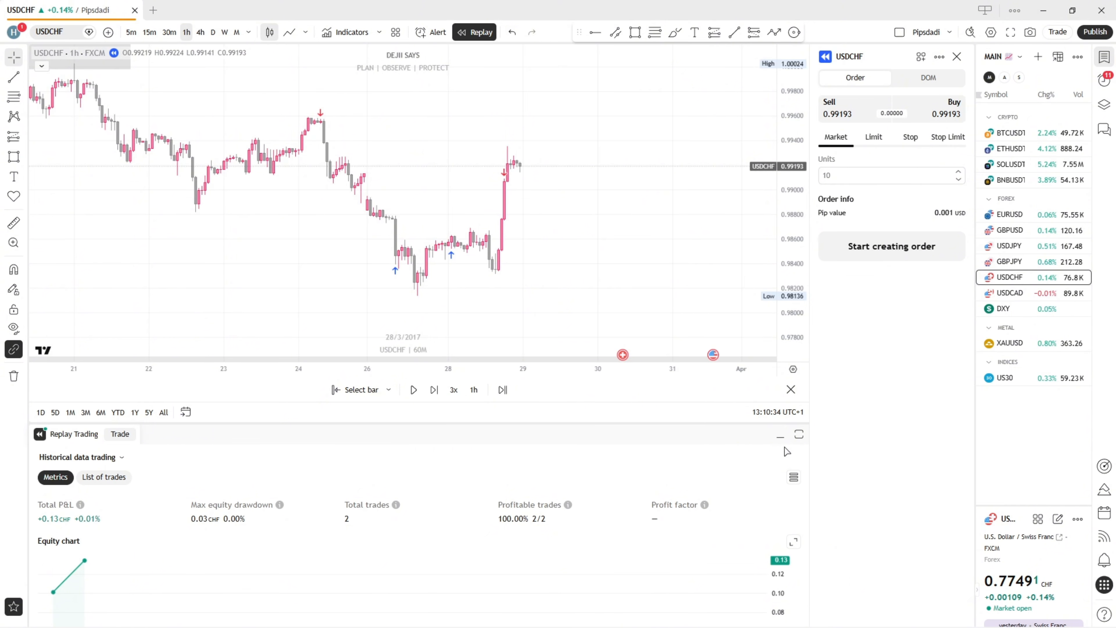
left_click(781, 436)
Switch the USDCHF chart to the 4-hour timeframe at the latest replay bars of 28 March 2017
left_click_drag(644, 317, 585, 322)
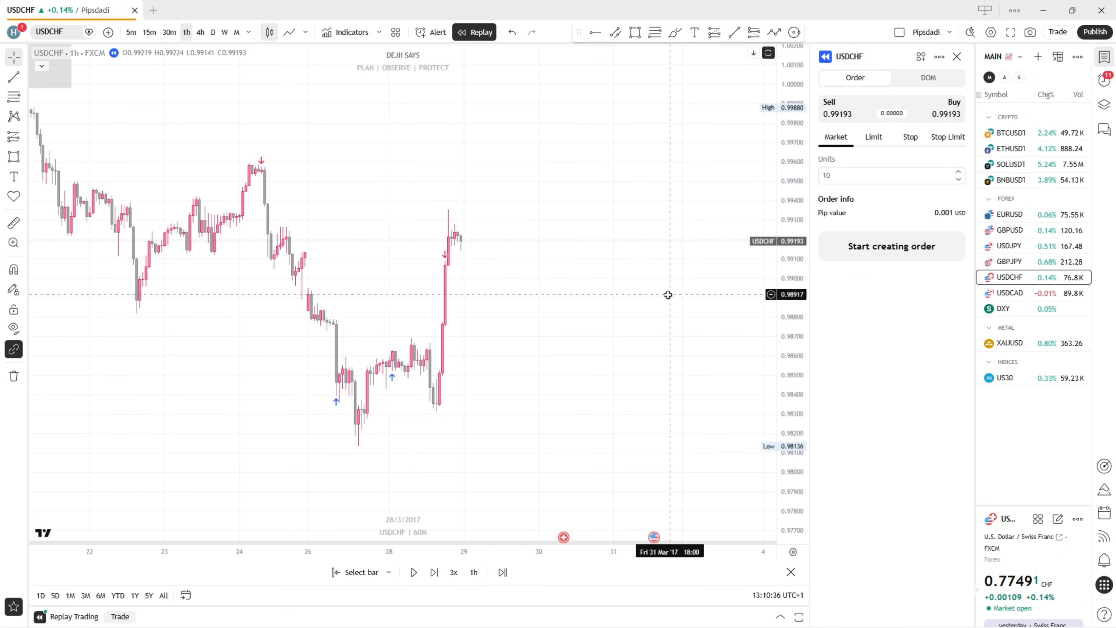
left_click_drag(668, 294, 482, 259)
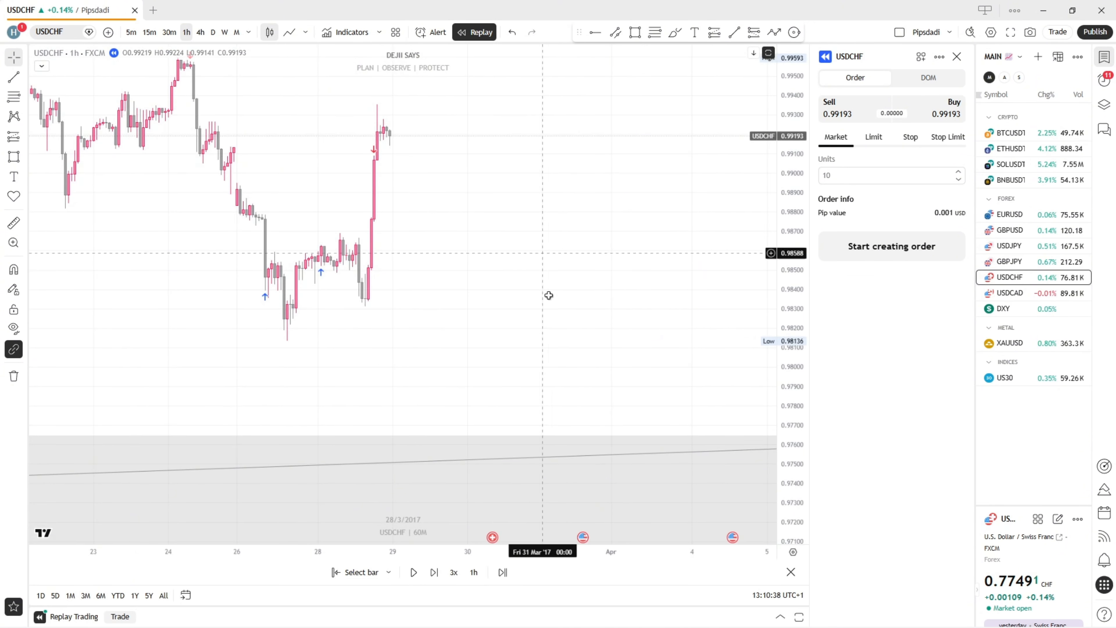
left_click_drag(548, 294, 428, 152)
left_click(200, 33)
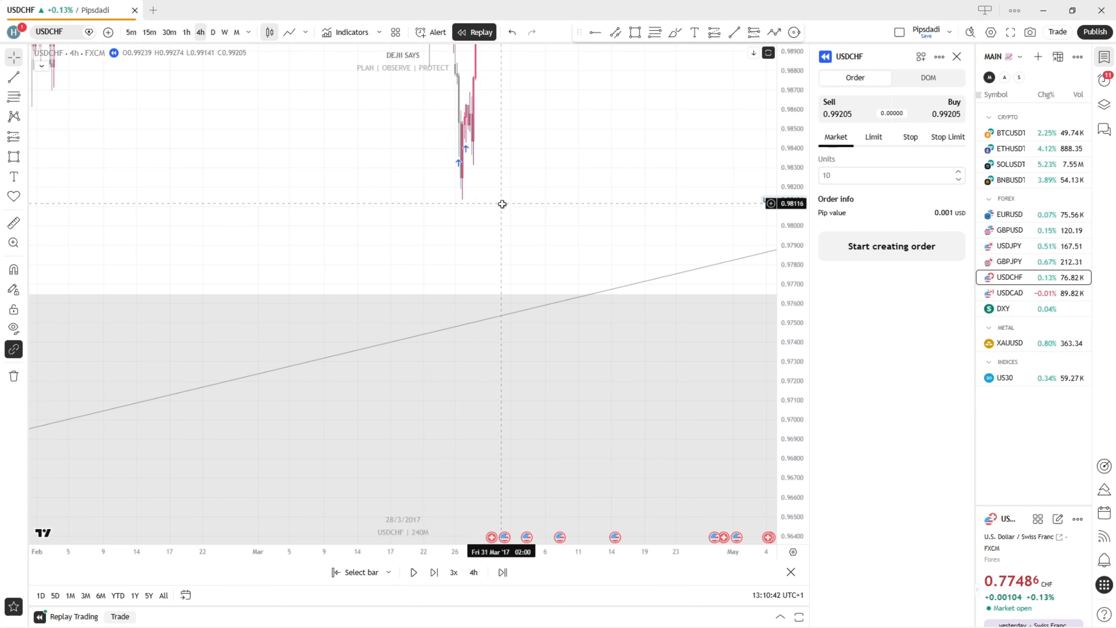
left_click_drag(500, 205, 431, 206)
left_click_drag(475, 154, 490, 402)
left_click_drag(462, 199, 463, 138)
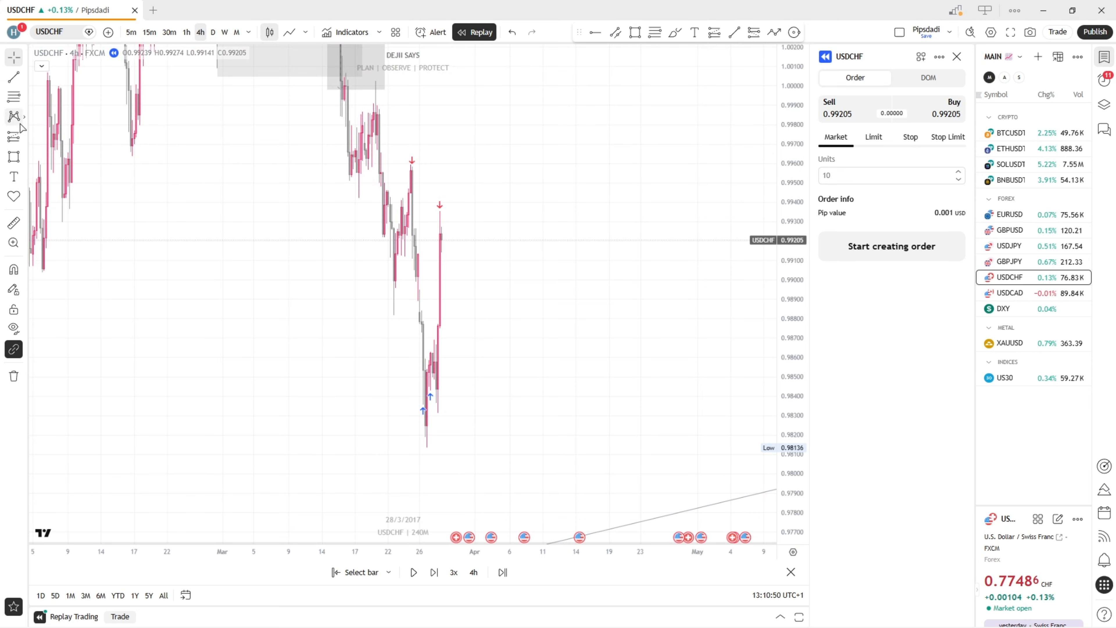
Place a long position at the 28 March 2017 bar with entry about 0.99240, stop about 0.98976 and target about 1.00028
left_click(24, 139)
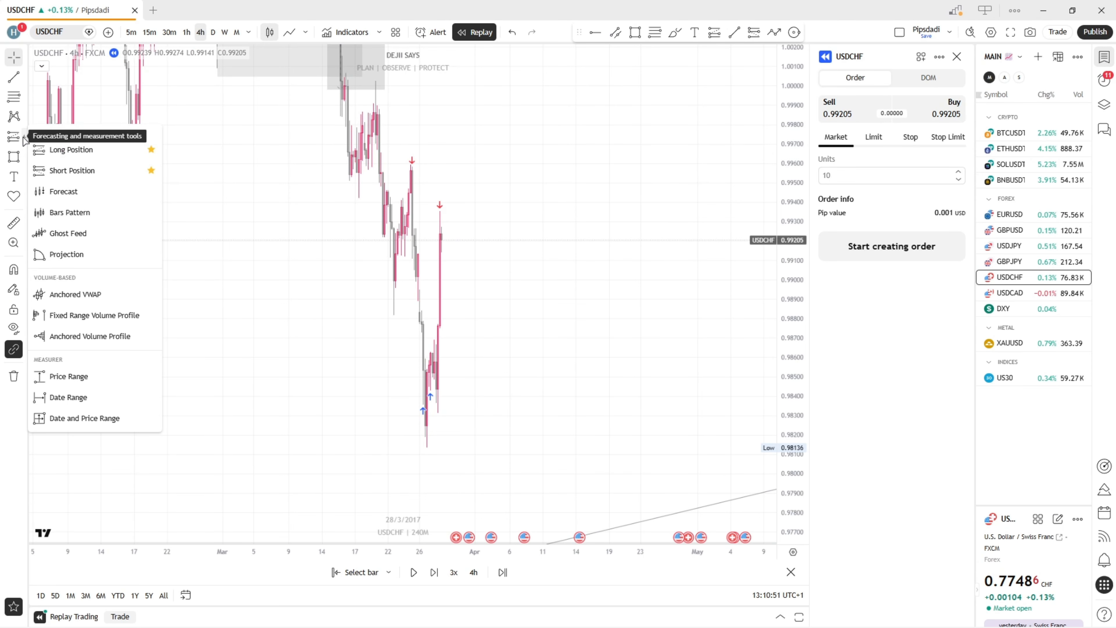
left_click(82, 151)
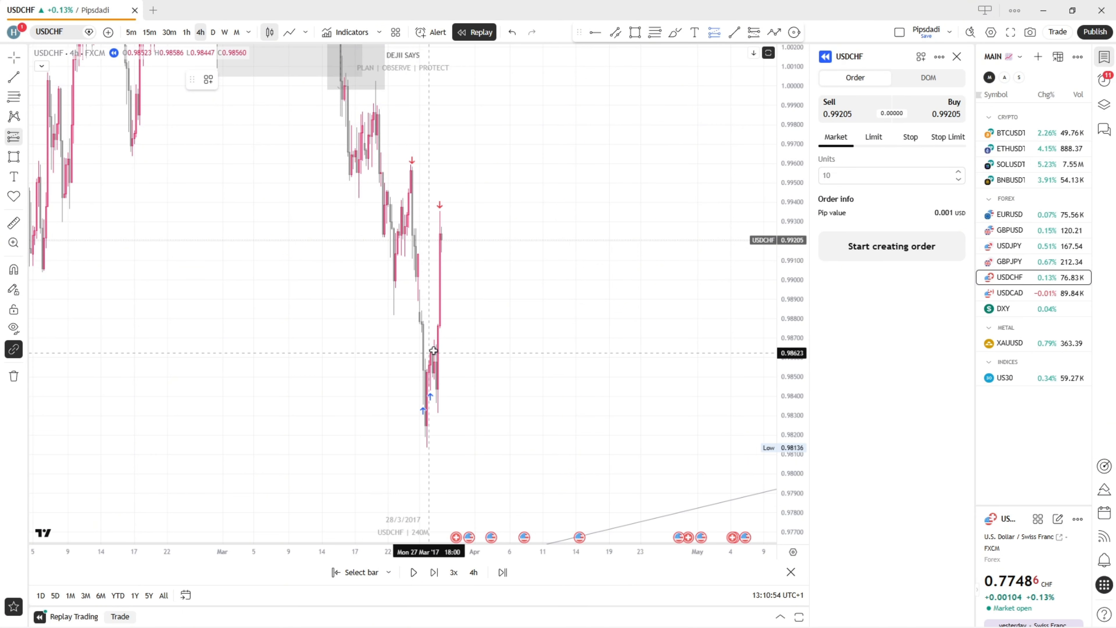
left_click(440, 233)
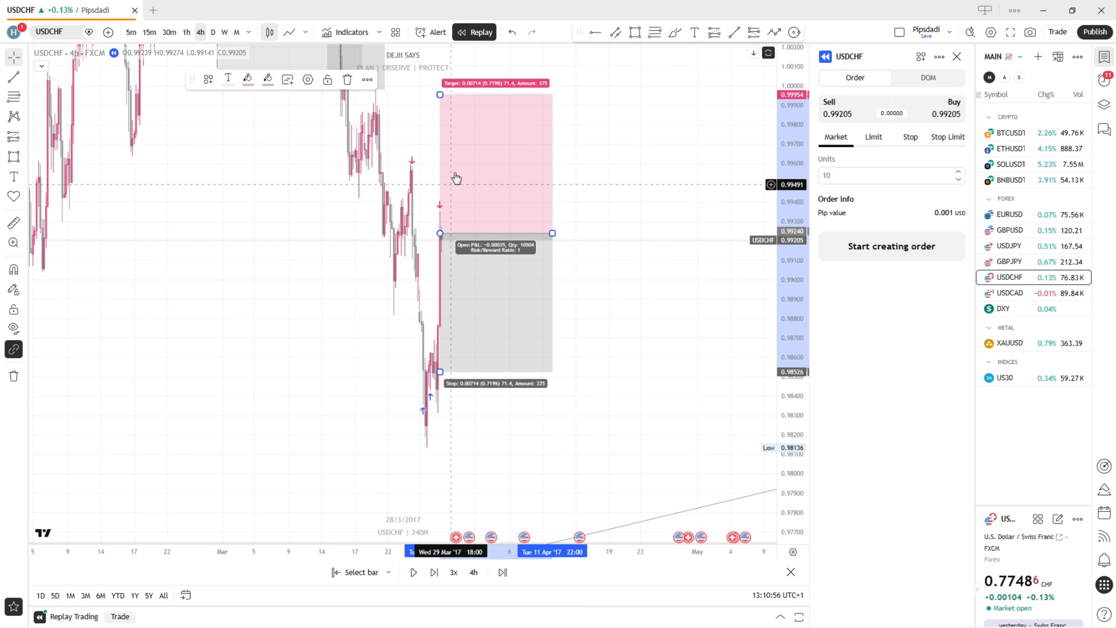
left_click_drag(406, 117, 435, 200)
mouse_move(437, 492)
left_mouse_down()
mouse_move(438, 404)
mouse_move(492, 391)
left_mouse_up()
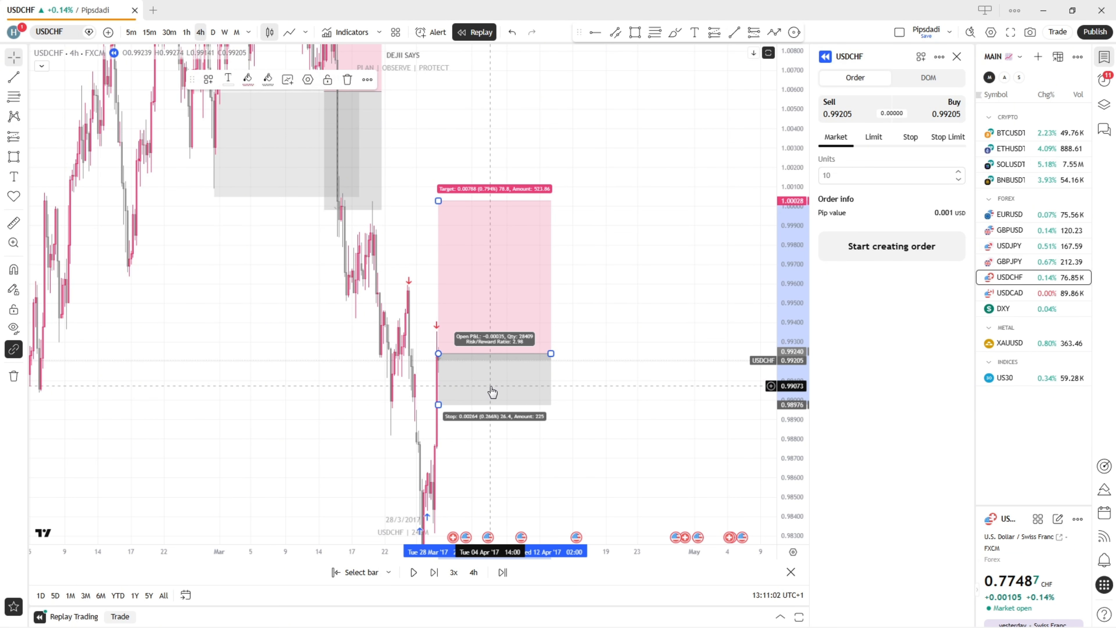
left_click_drag(419, 298, 457, 232)
scroll(458, 232, "up", 6)
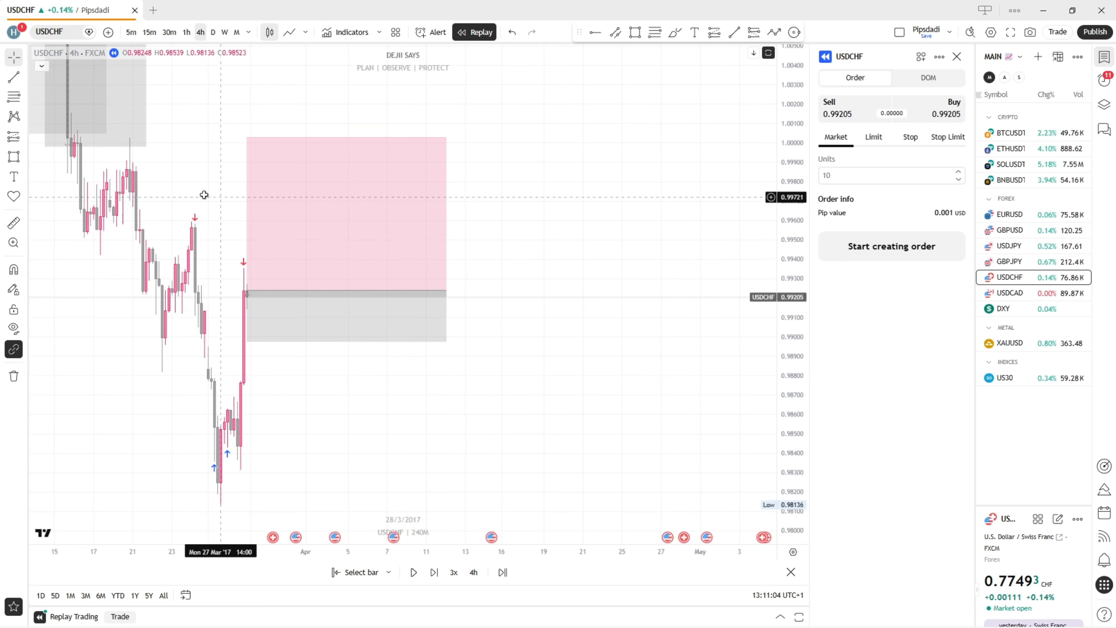
Shorten the long position drawing so that it ends at about 7 April 2017
left_click_drag(204, 194, 245, 234)
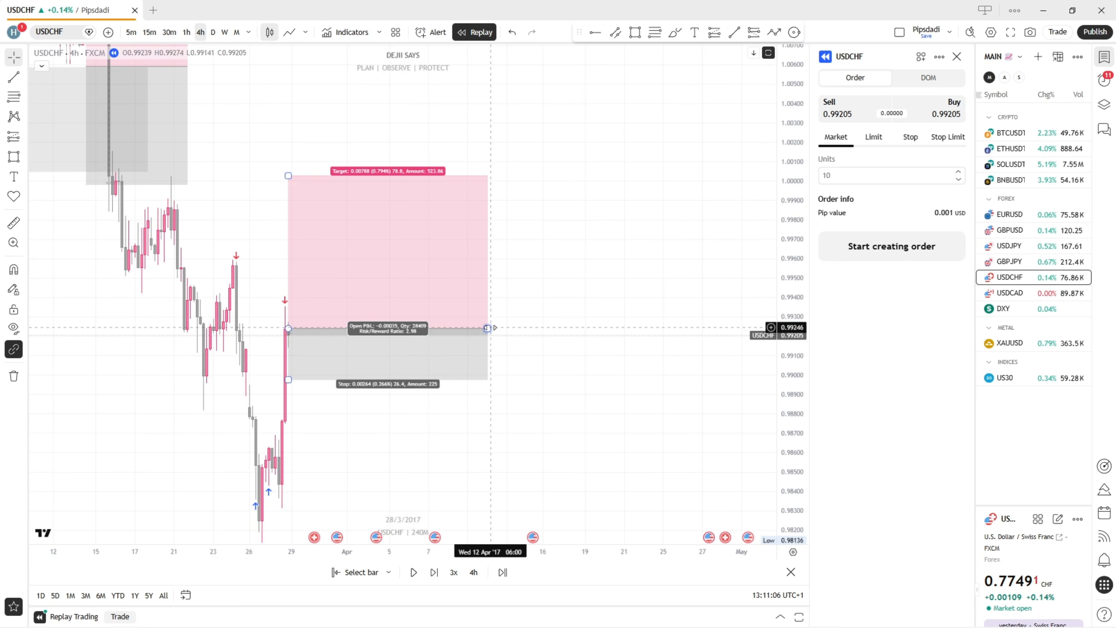
left_click_drag(488, 328, 432, 328)
left_click_drag(484, 268, 542, 273)
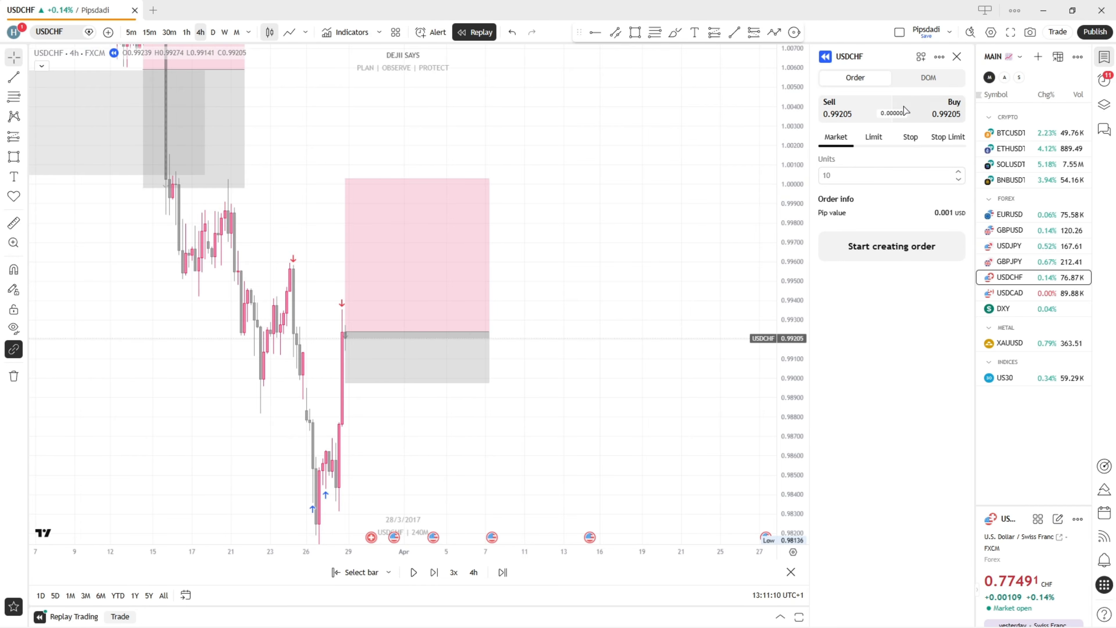
Buy 10 units of USDCHF at market price 0.99205 with take profit 1.00025 and stop loss 0.98982
left_click(925, 107)
left_click(890, 247)
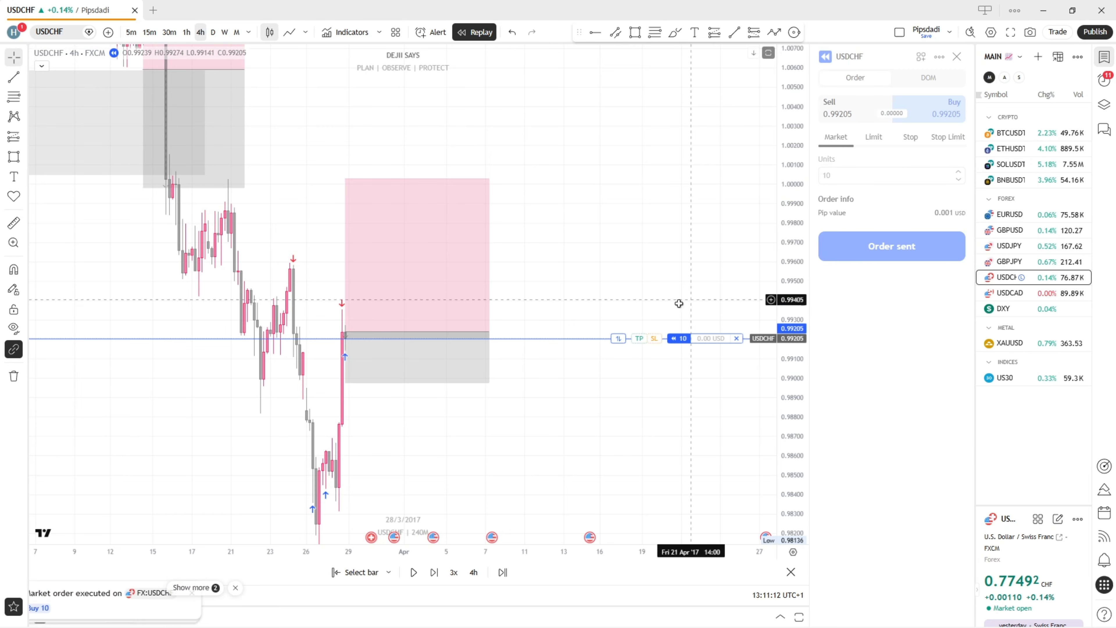
left_click_drag(656, 346, 474, 383)
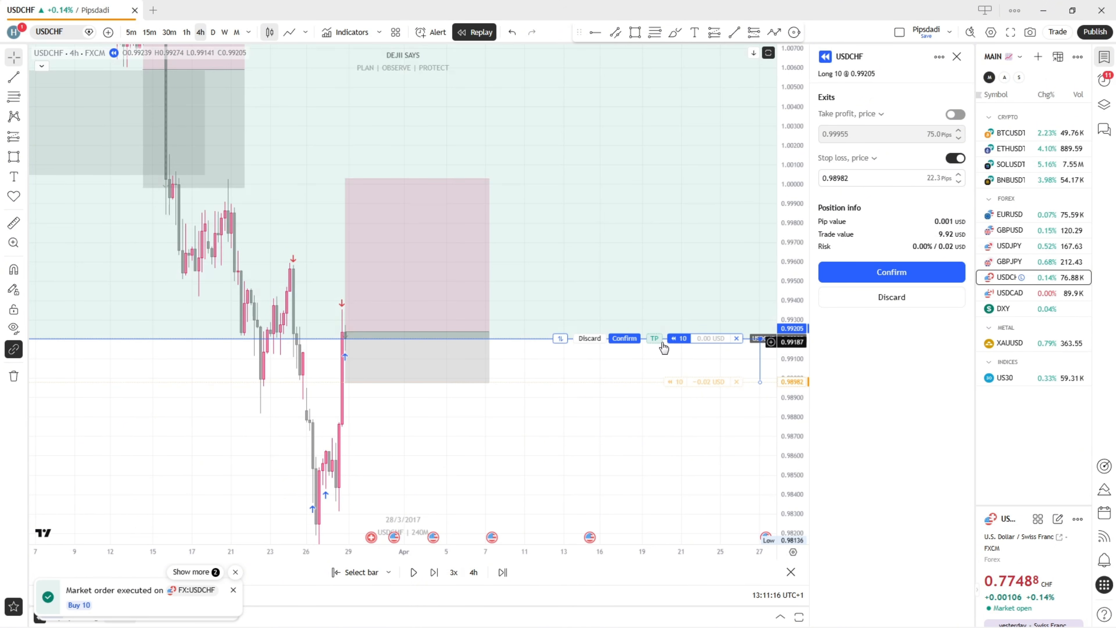
left_click_drag(655, 342, 488, 185)
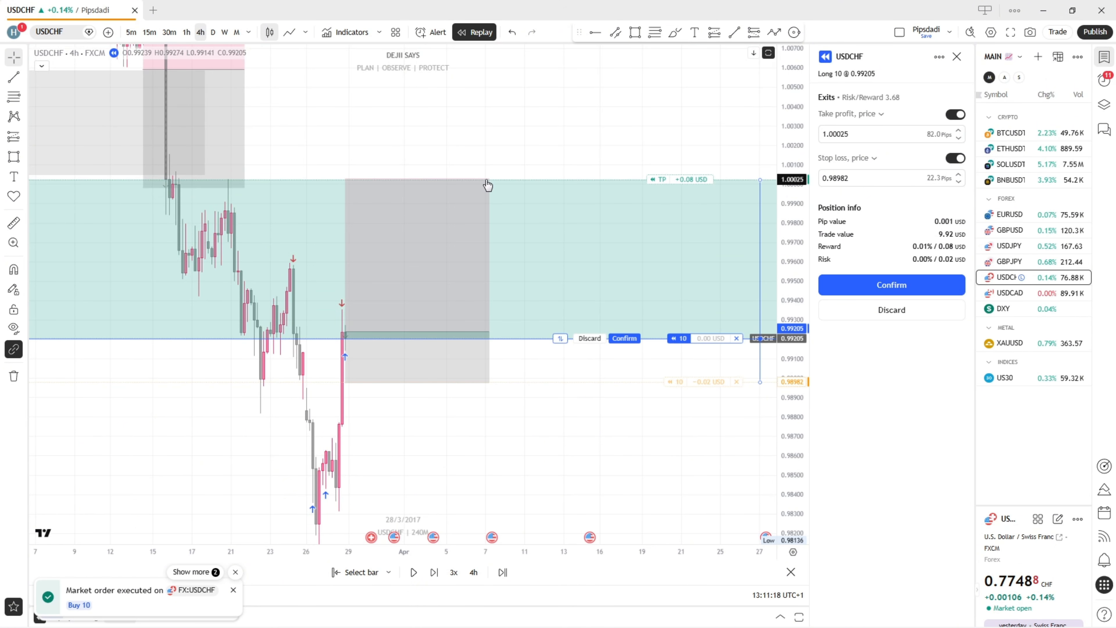
left_click(841, 313)
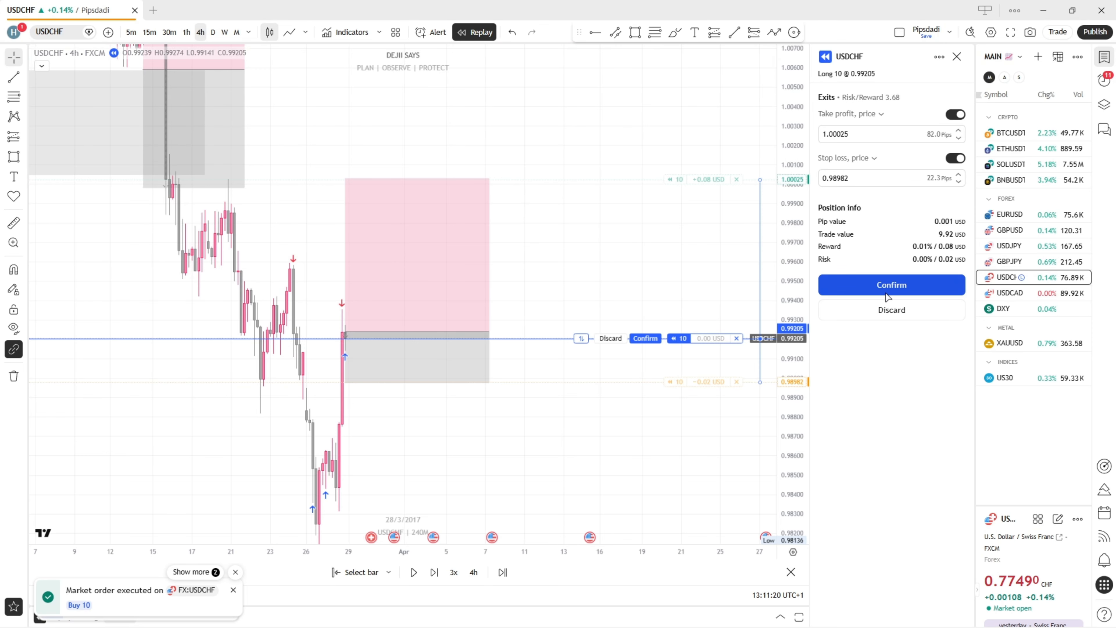
Play the 4-hour replay forward from 28 March to 3 April 2017 at 3x speed
left_click(413, 572)
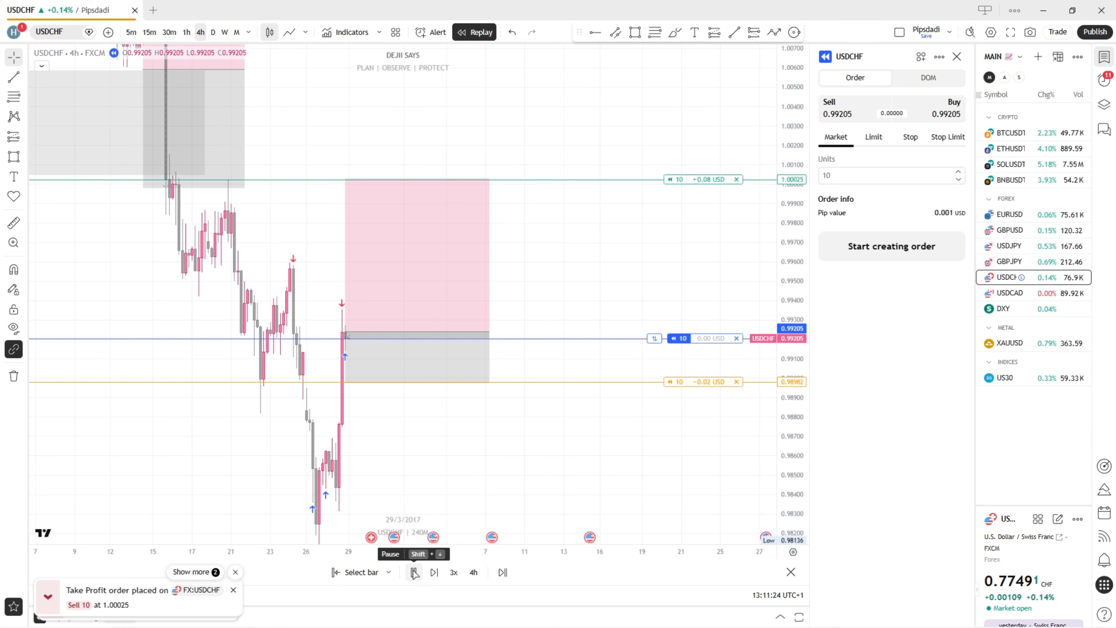
left_click_drag(425, 453, 445, 440)
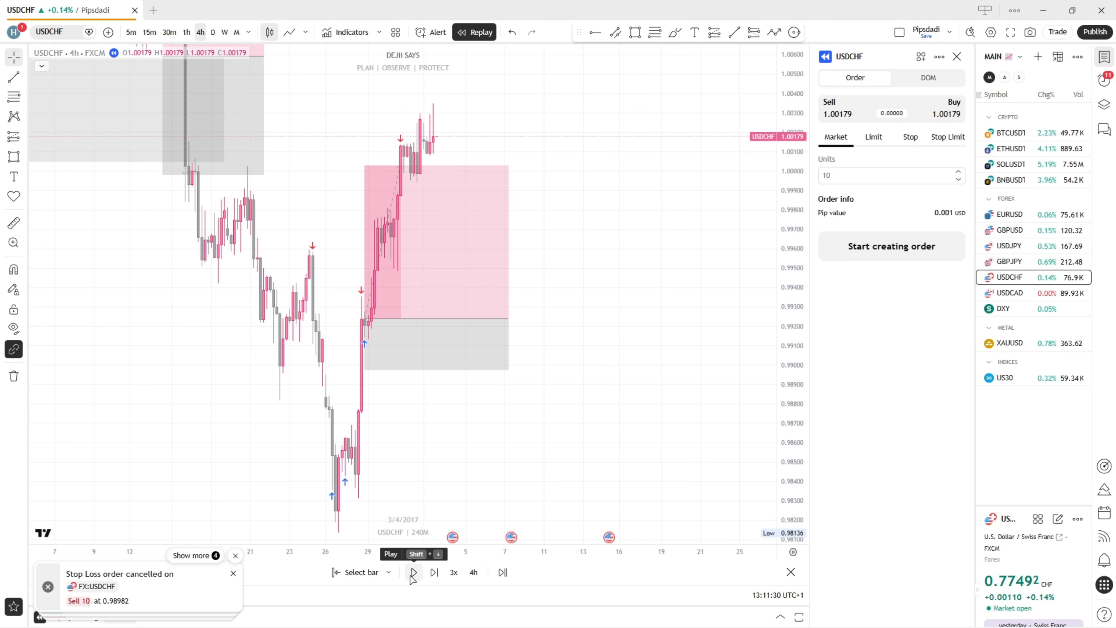
left_click(414, 571)
Shorten the long position drawing to end at about 31 March 2017 and deselect it
left_click_drag(508, 318, 420, 318)
left_click(571, 374)
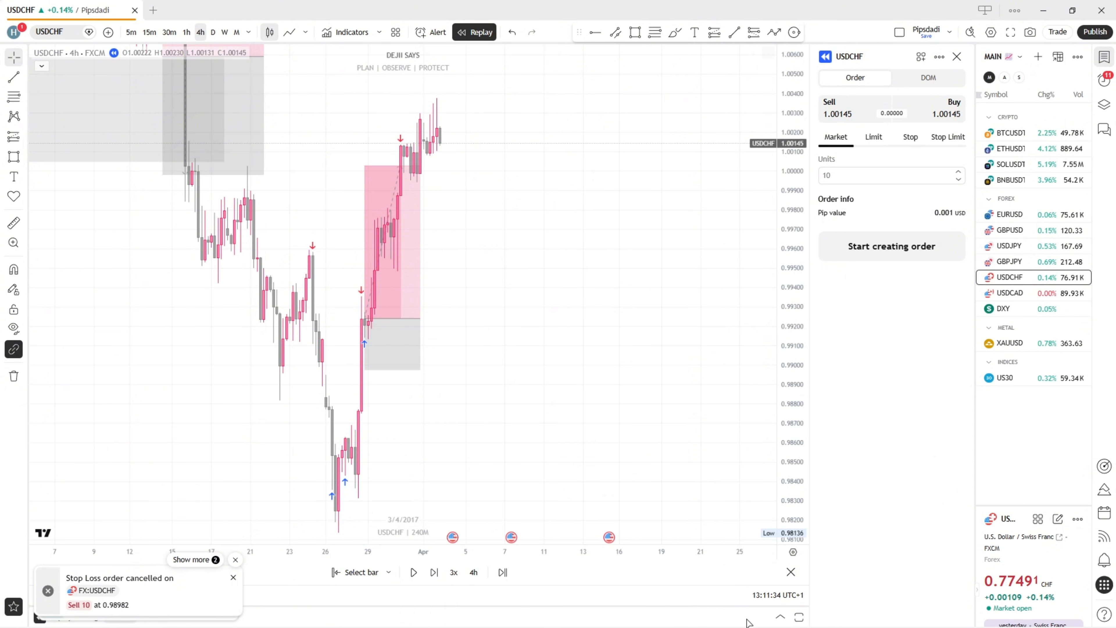
Open and enlarge the replay trading results, then examine the key metrics, equity chart, performance charts and returns table
left_click(780, 616)
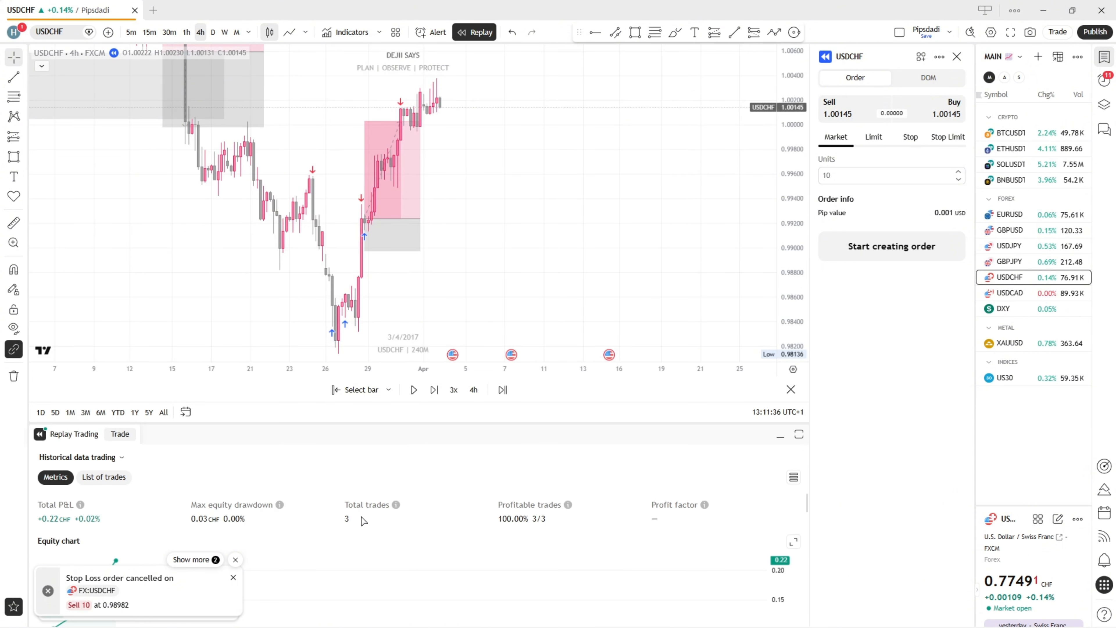
left_click(235, 560)
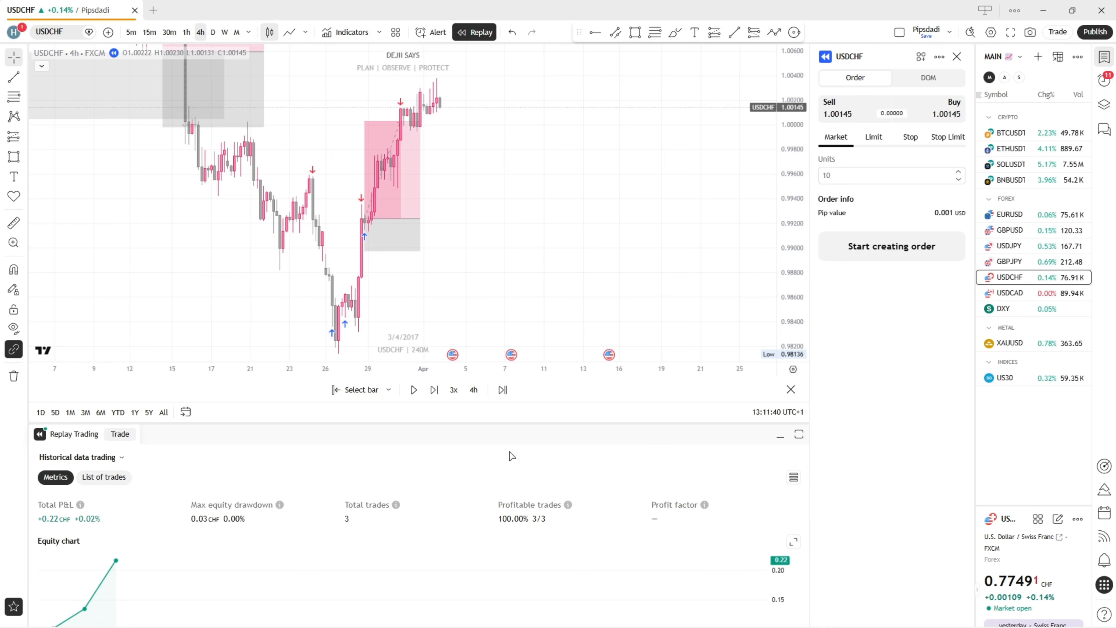
left_click_drag(520, 422, 540, 179)
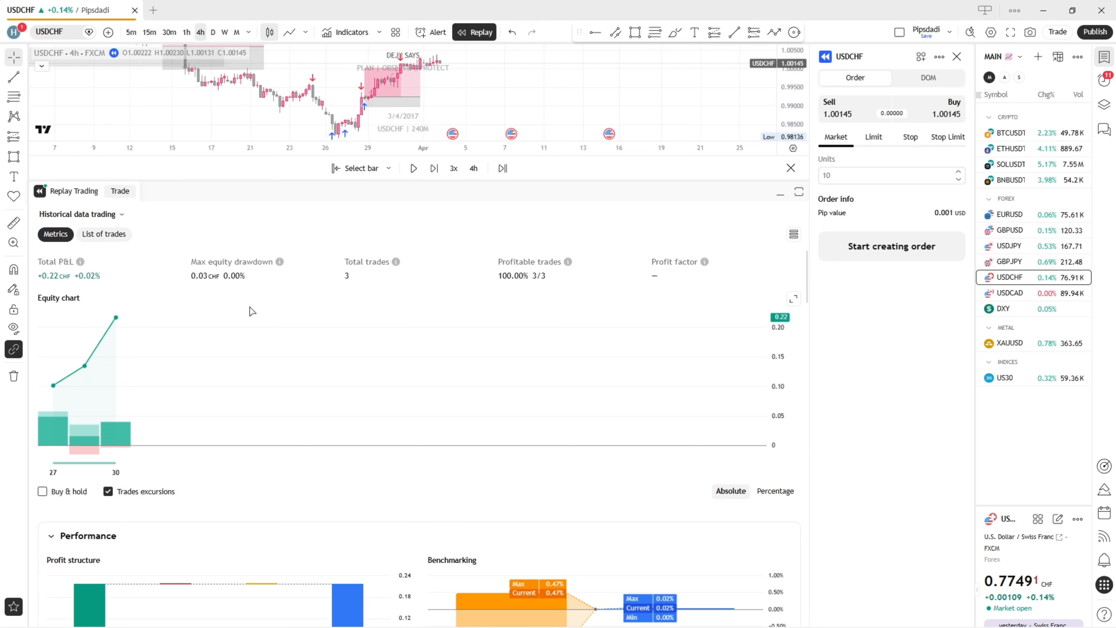
scroll(228, 426, "down", 3)
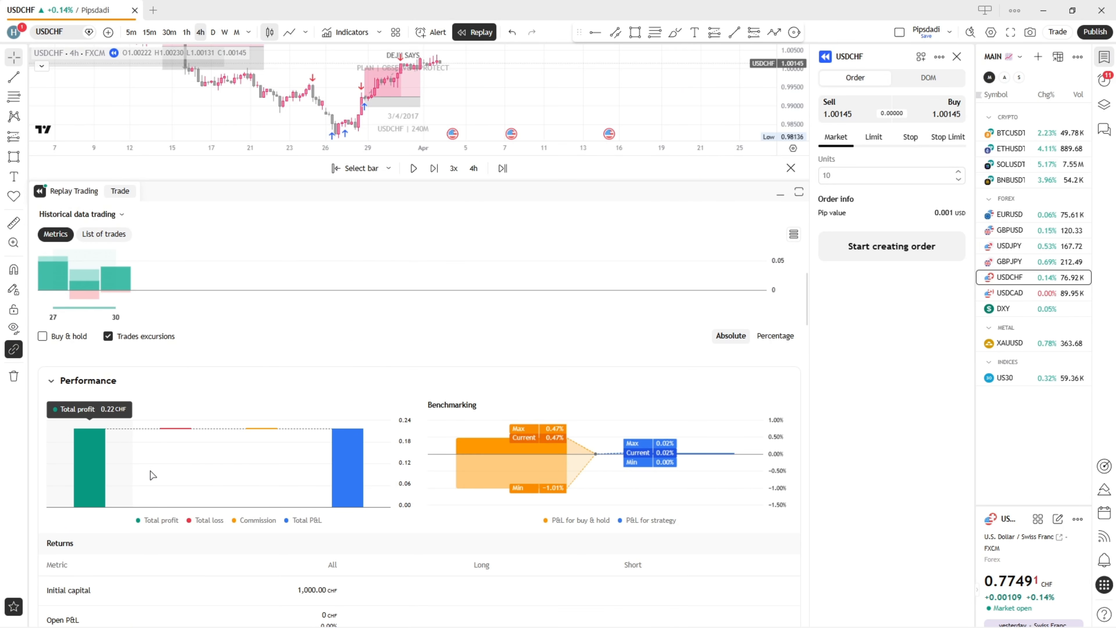
mouse_move(482, 459)
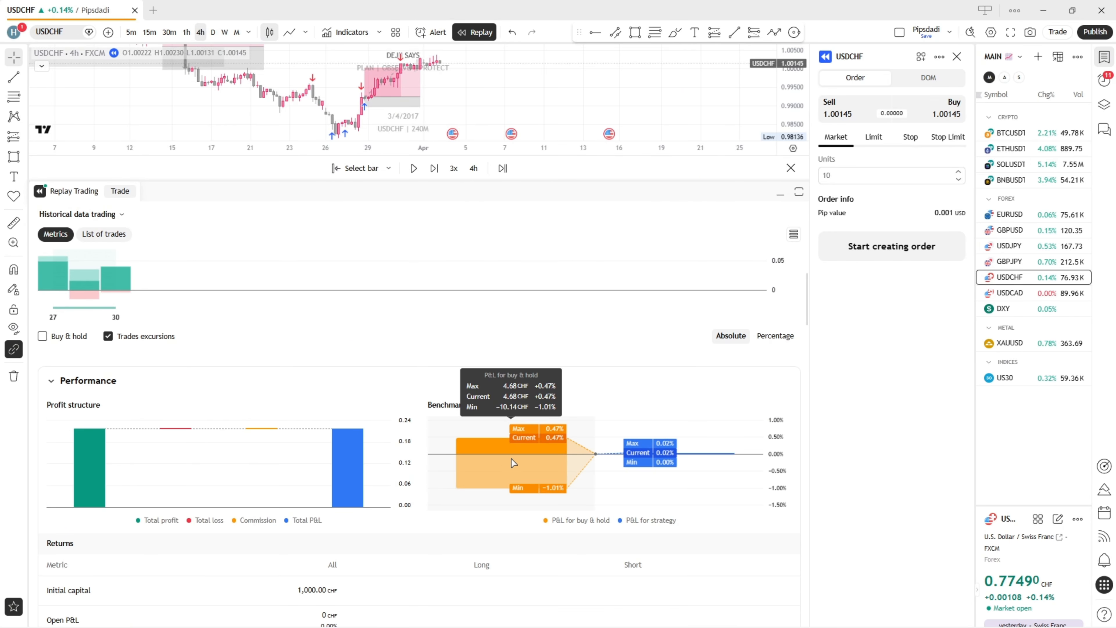
scroll(483, 510, "down", 6)
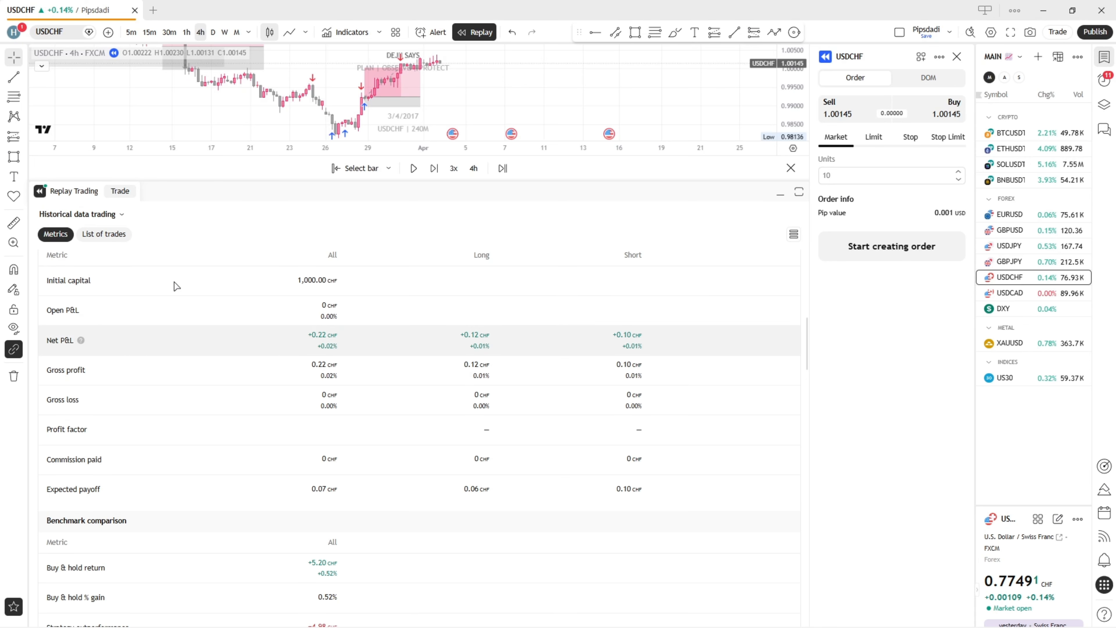
Review the list of replay trades, return to the metrics summary and collapse the results
left_click(112, 236)
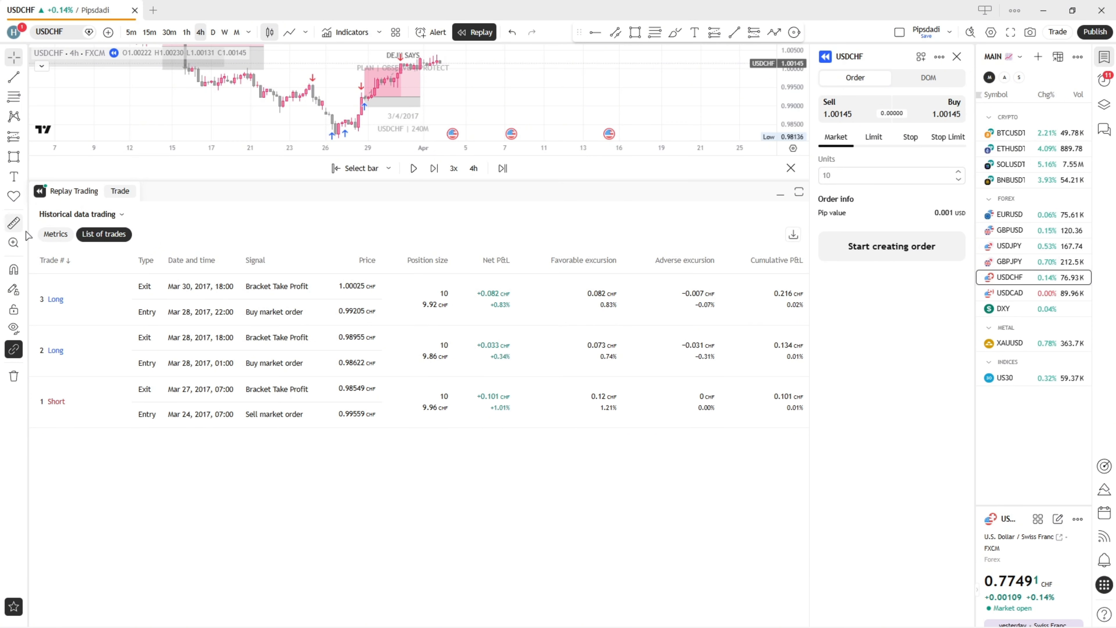
left_click(56, 234)
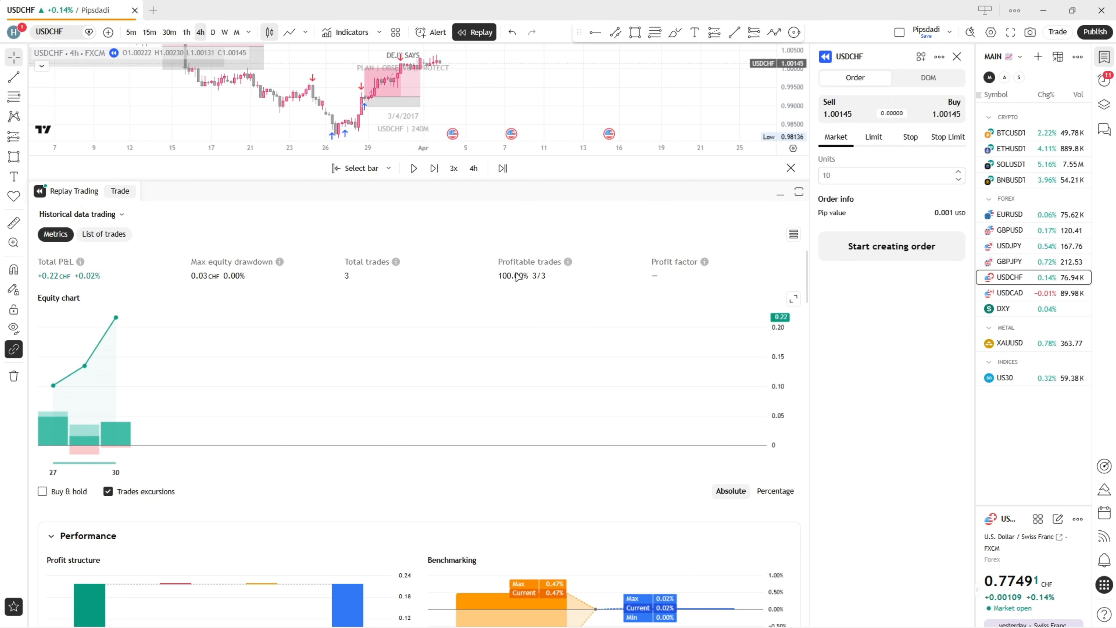
left_click(780, 194)
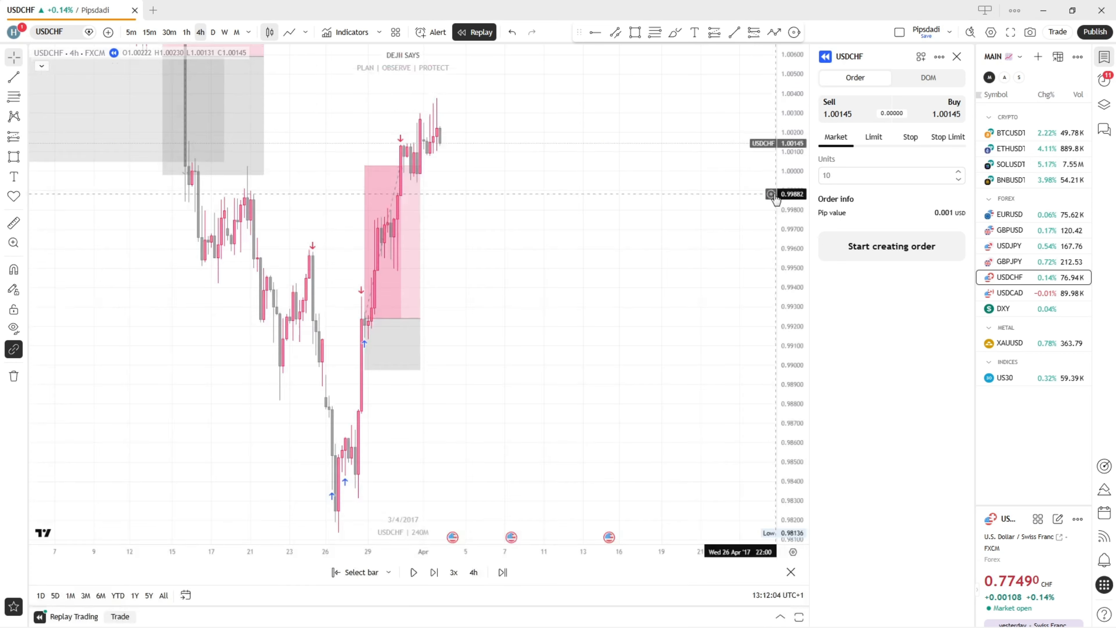
Sell 10 units of USDCHF at market price 1.00145 with take profit 0.99178 and stop loss 1.00292
left_click(837, 108)
left_click(903, 243)
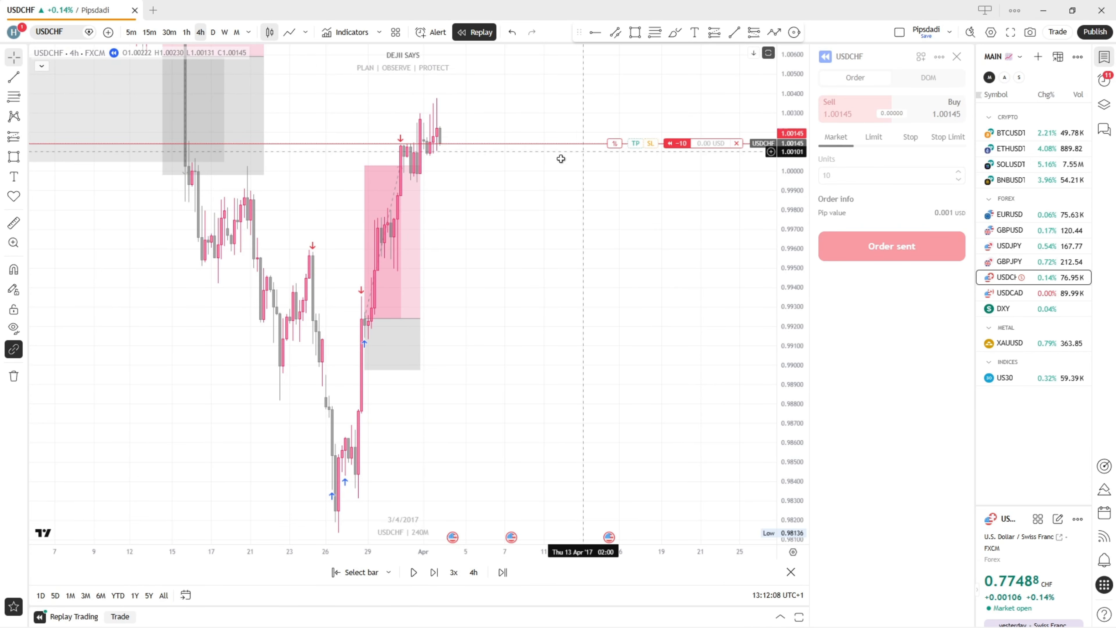
left_click_drag(651, 198, 584, 386)
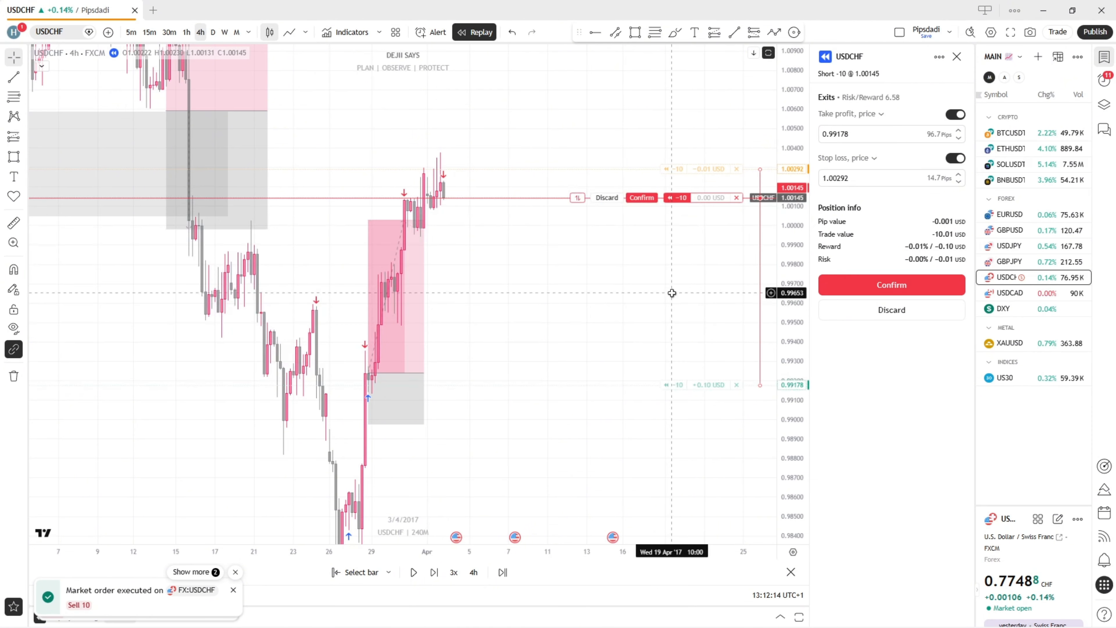
left_click(850, 307)
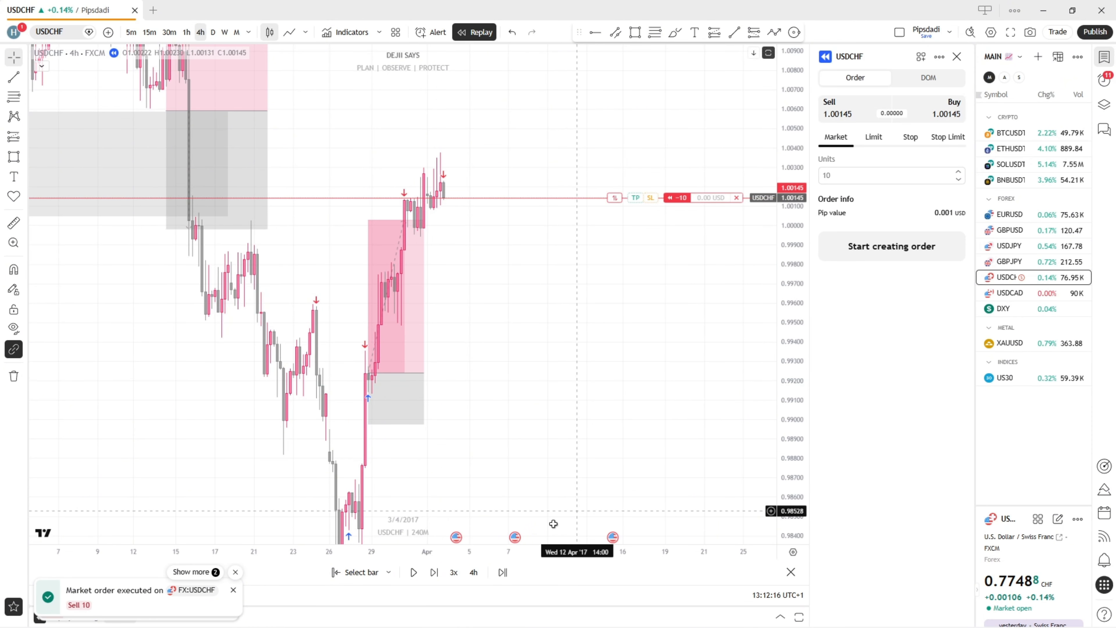
Play the 4-hour replay forward from 3 to 5 April 2017 at 3x speed and check the updated trading metrics
left_click(414, 572)
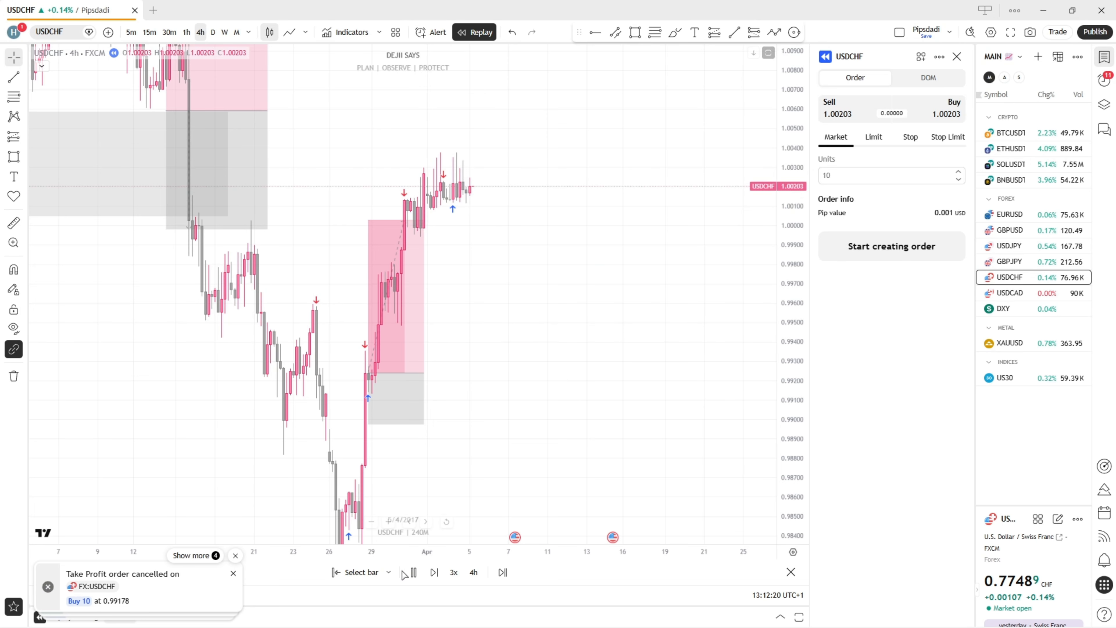
left_click(414, 572)
left_click(780, 617)
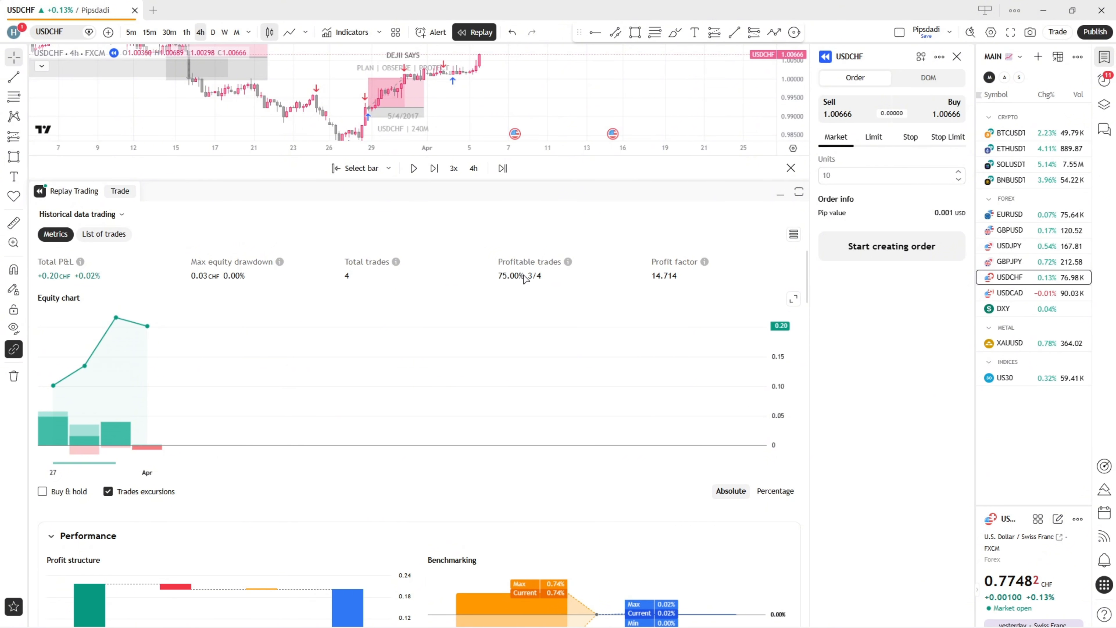
left_click(780, 198)
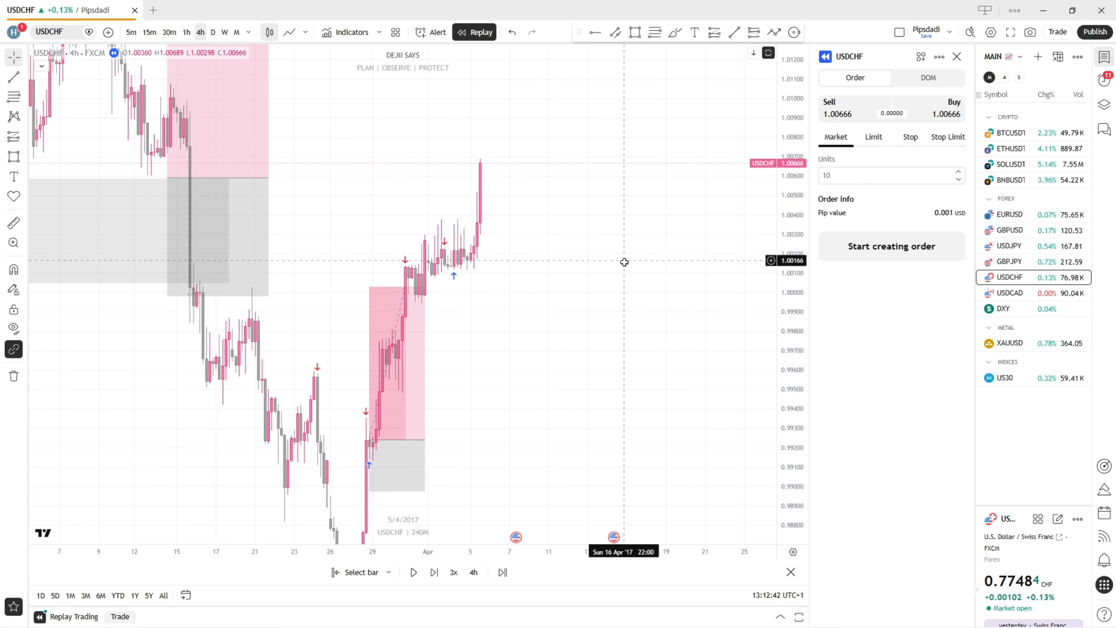
left_click_drag(613, 319, 627, 257)
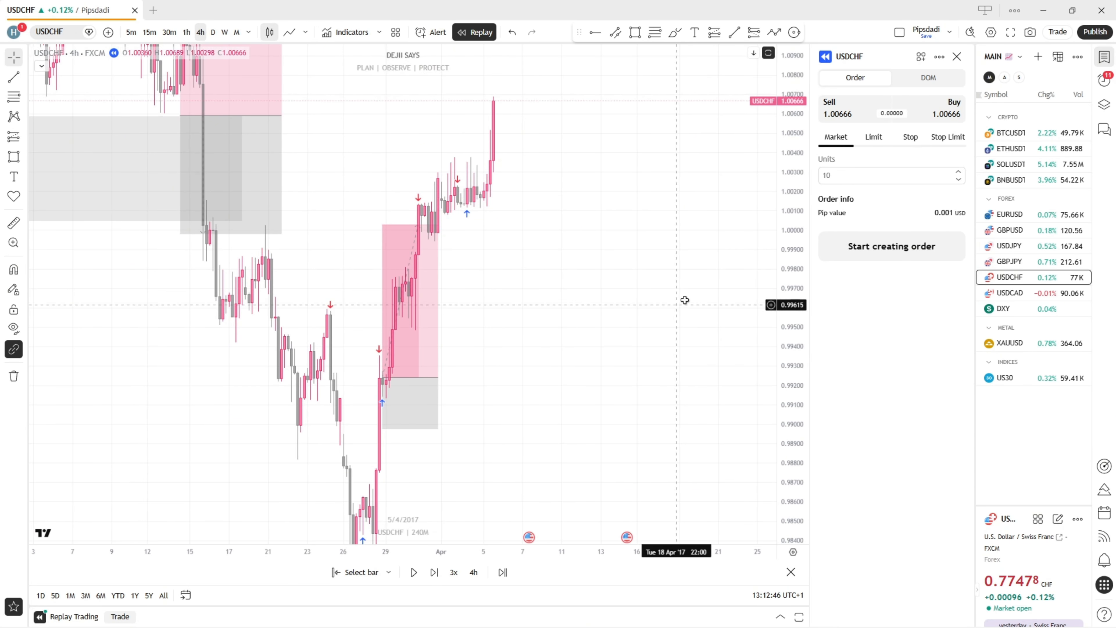
left_click_drag(798, 95, 794, 255)
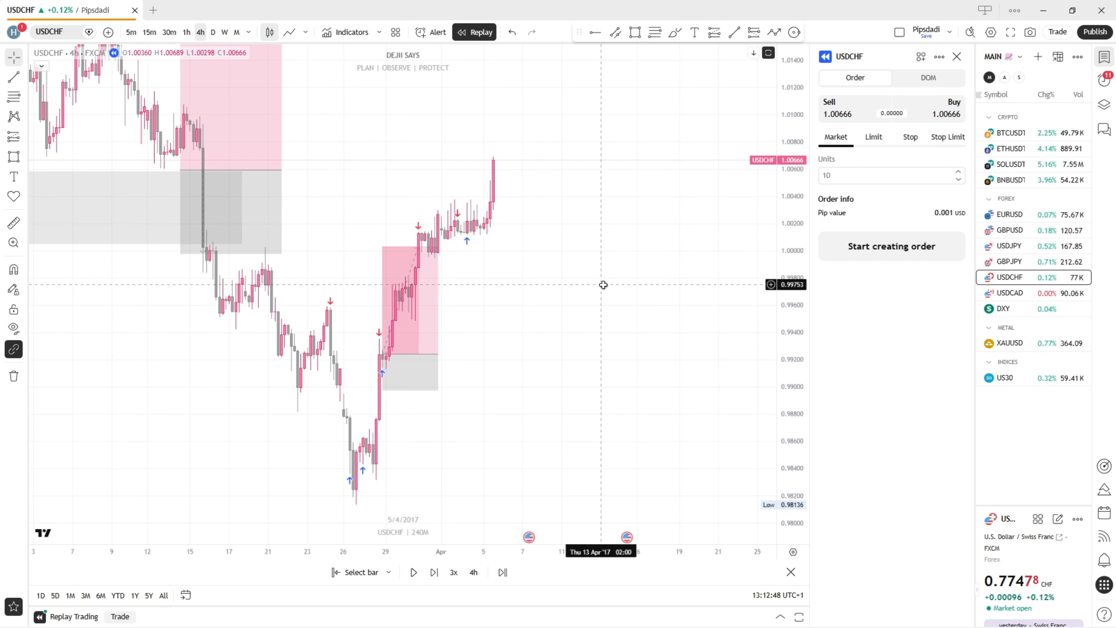